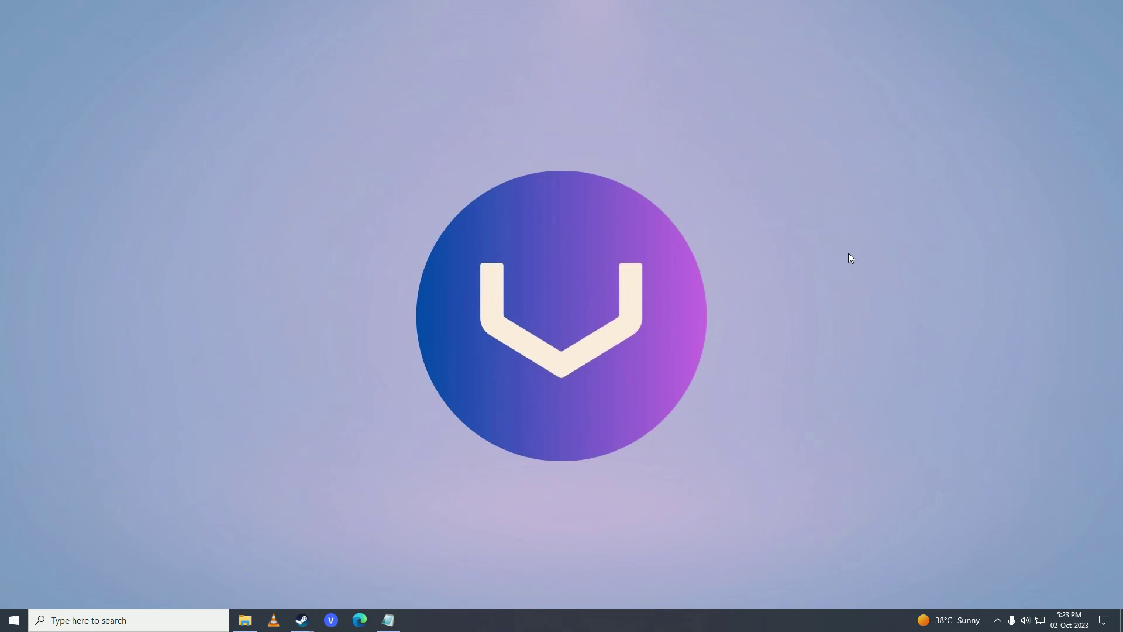
- Launch Device Manager from Start search and expand Display adapters
key(super)
text(device)
key(Return)
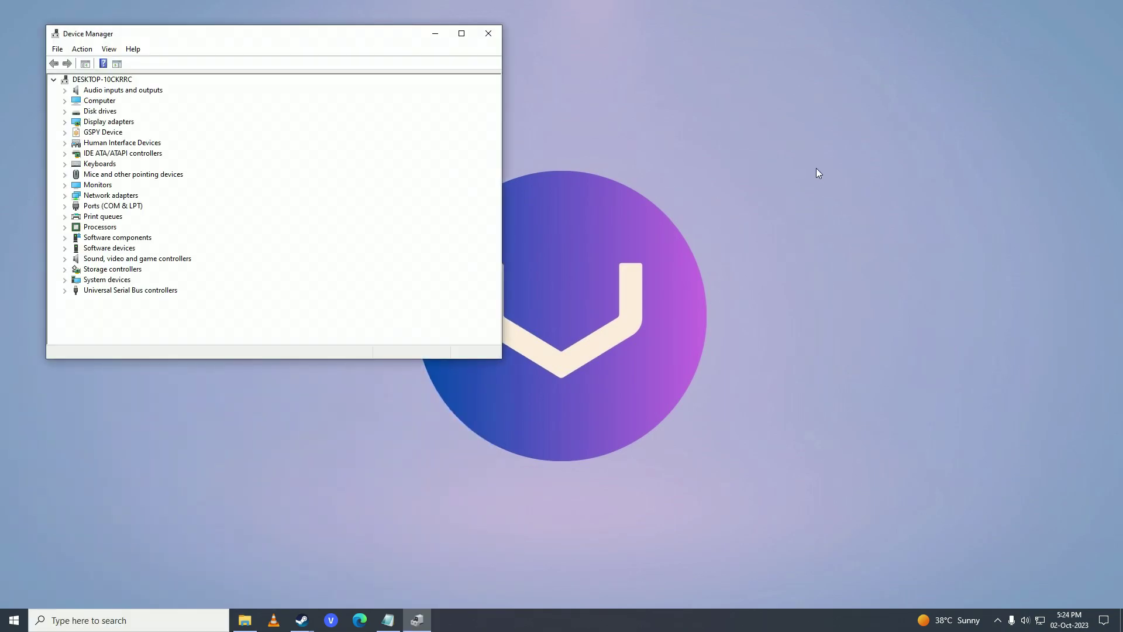
double_click(111, 123)
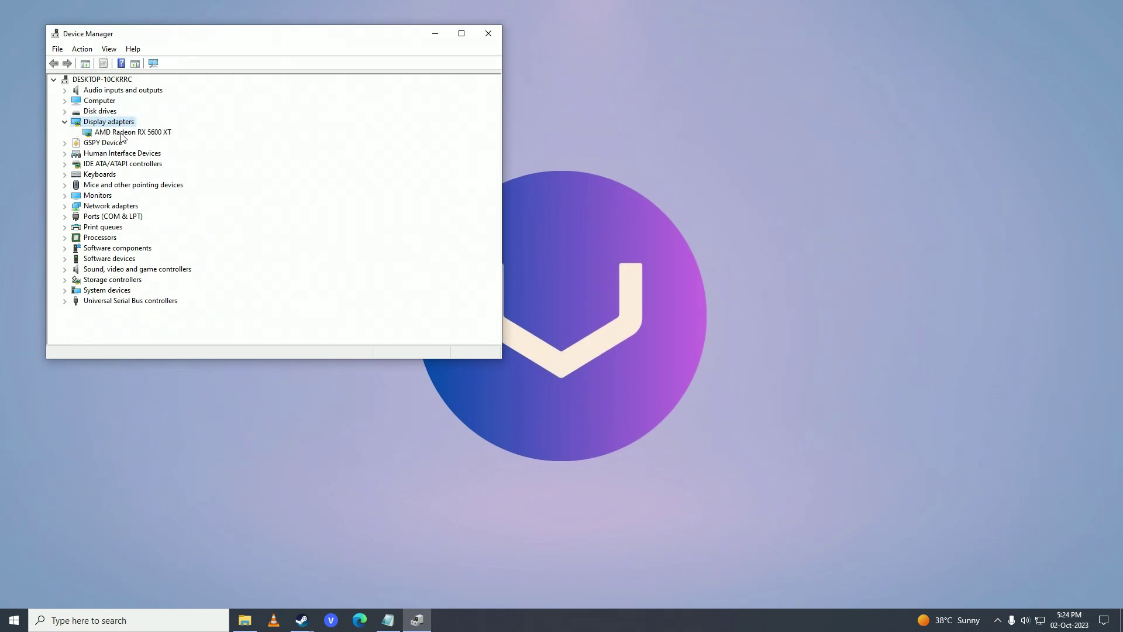
- Run an automatic driver search for the AMD Radeon RX 5600 XT, confirm the best drivers are installed, and close Device Manager
right_click(115, 134)
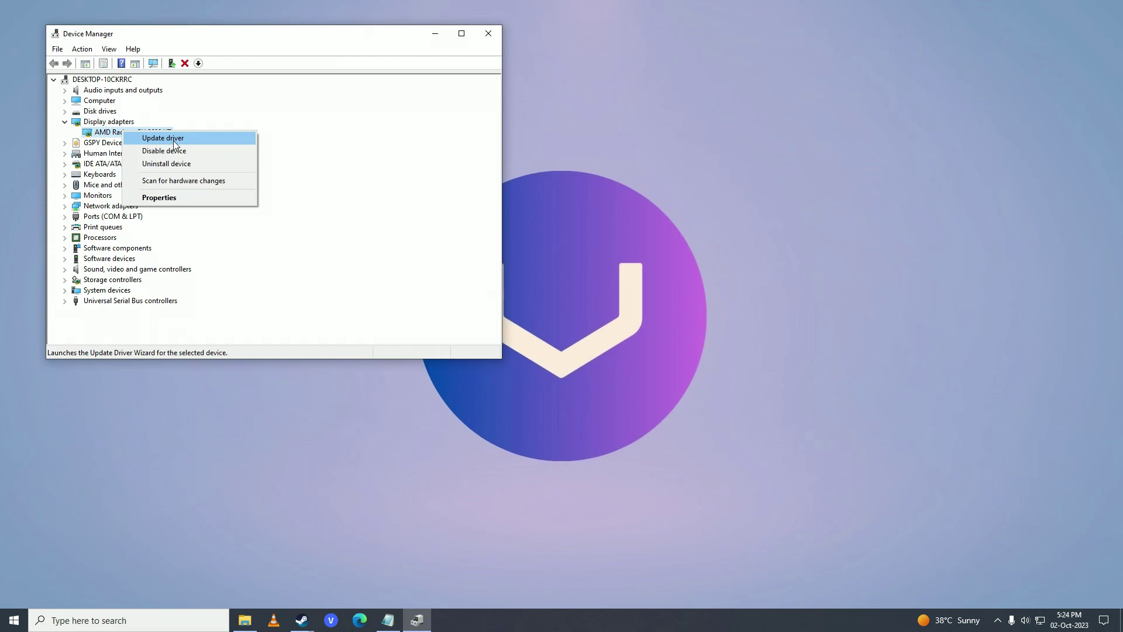
click(174, 140)
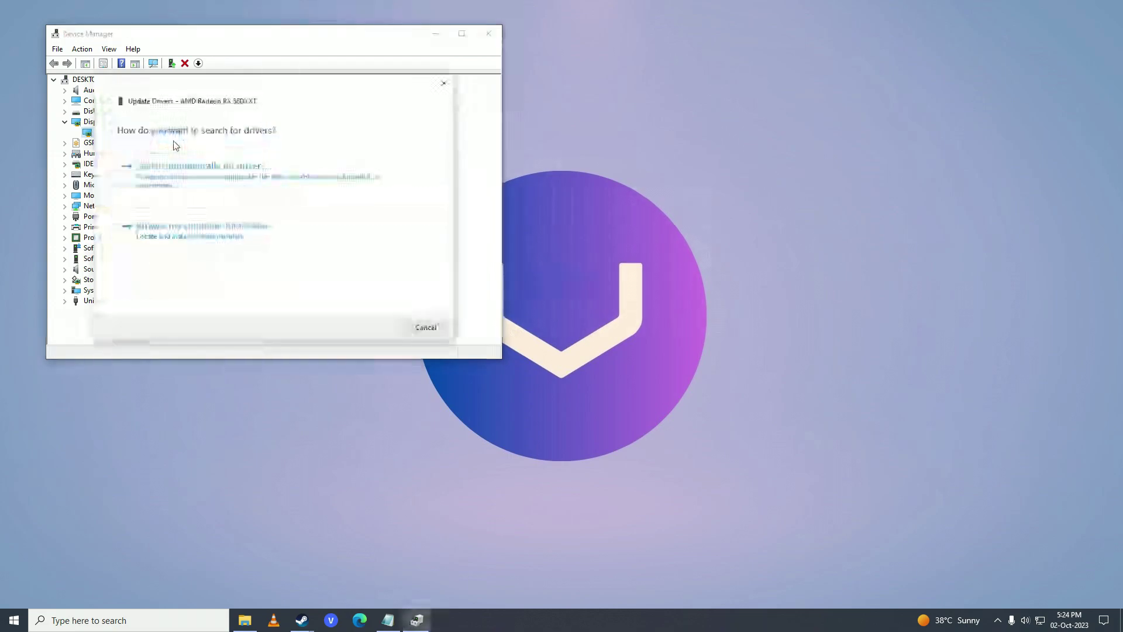
click(227, 171)
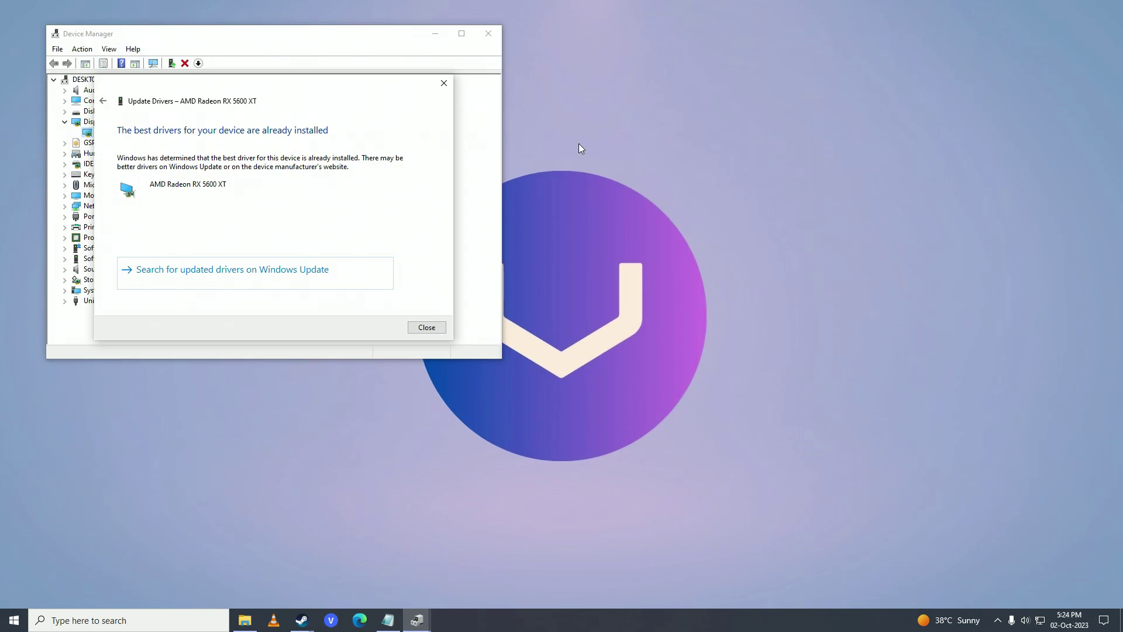
click(426, 327)
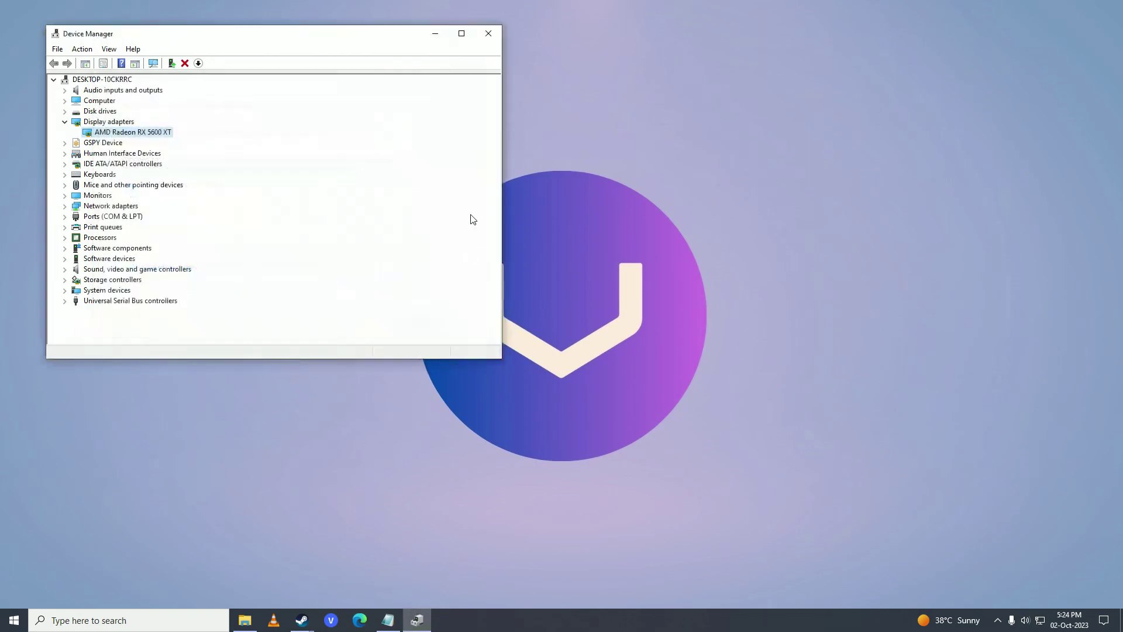
click(489, 33)
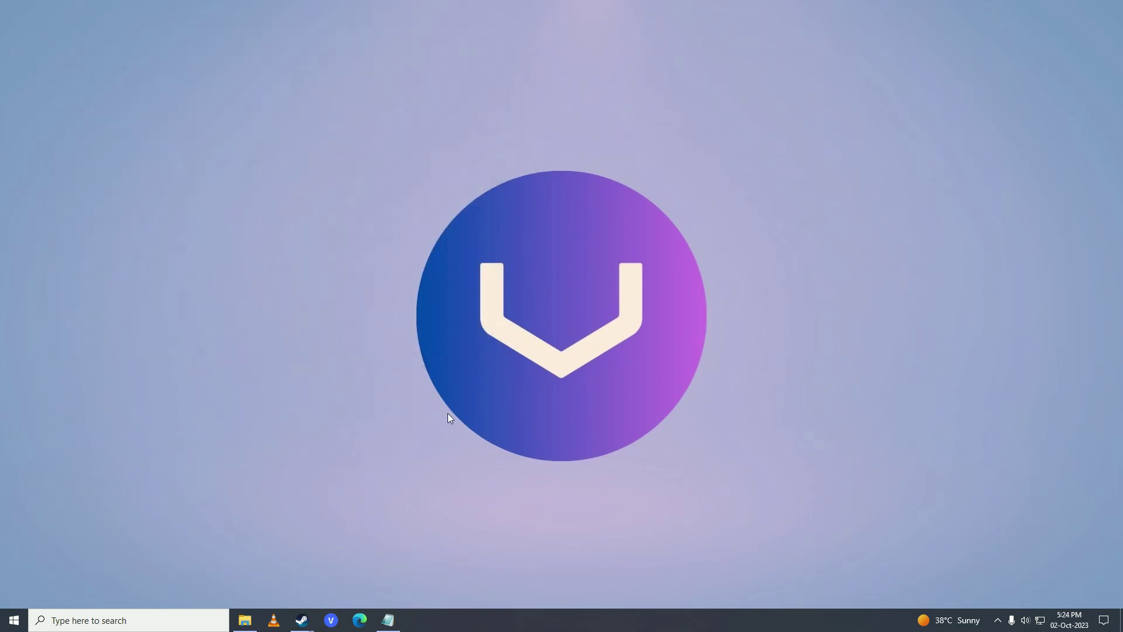
- Search Edge for 'amd adrenaline edition' and go to the AMD Drivers and Support page
click(360, 622)
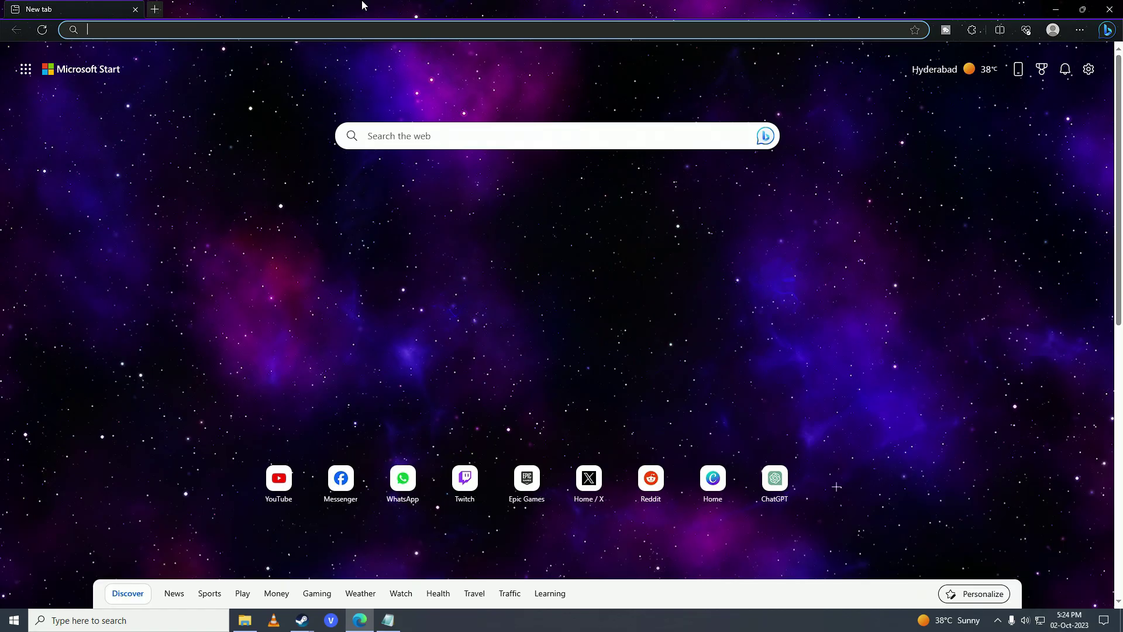
text(amd adrenaline edition)
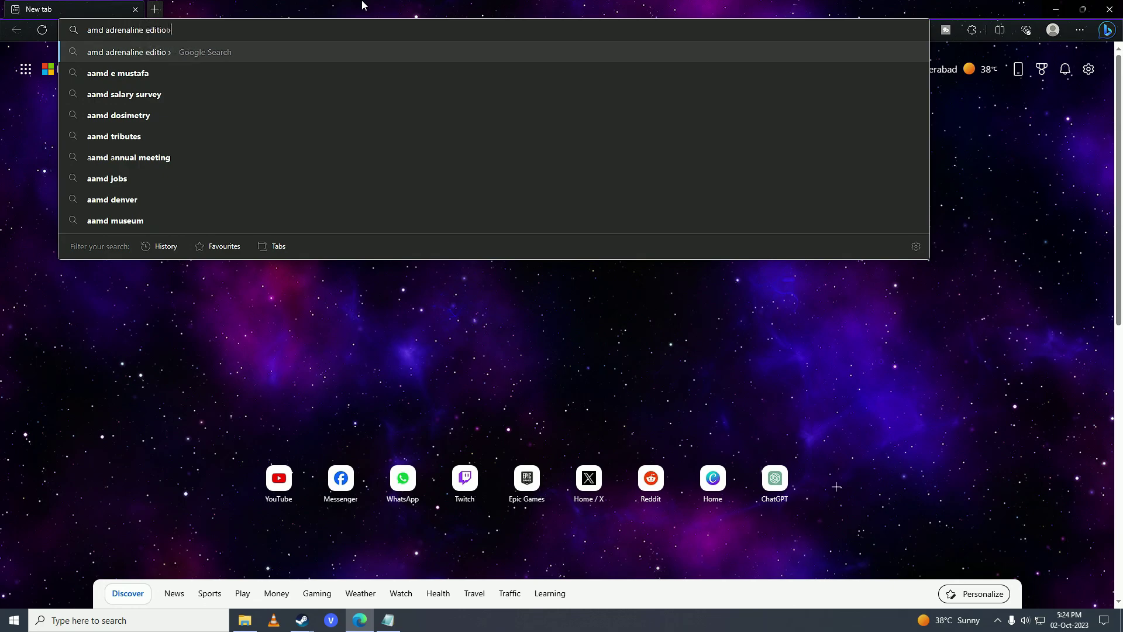
key(Return)
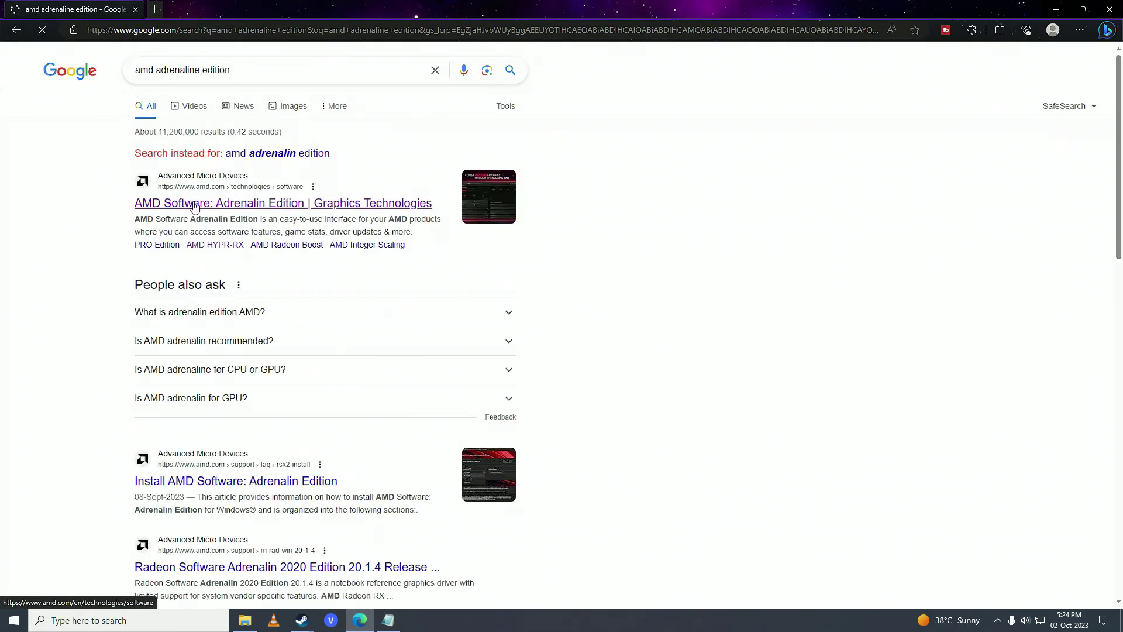
click(195, 207)
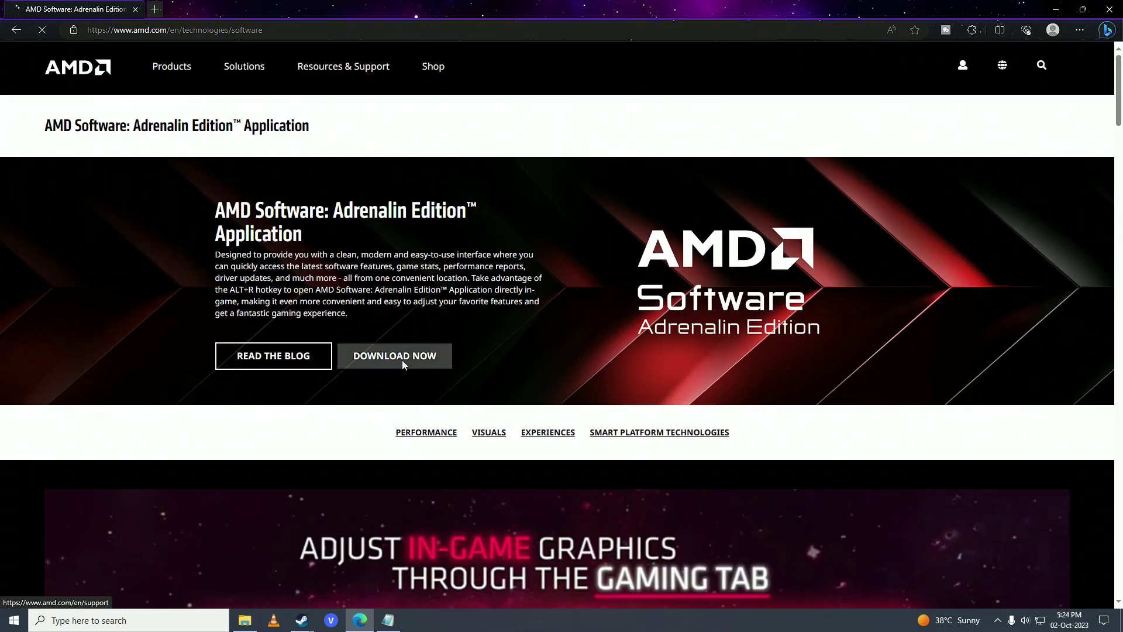
click(402, 360)
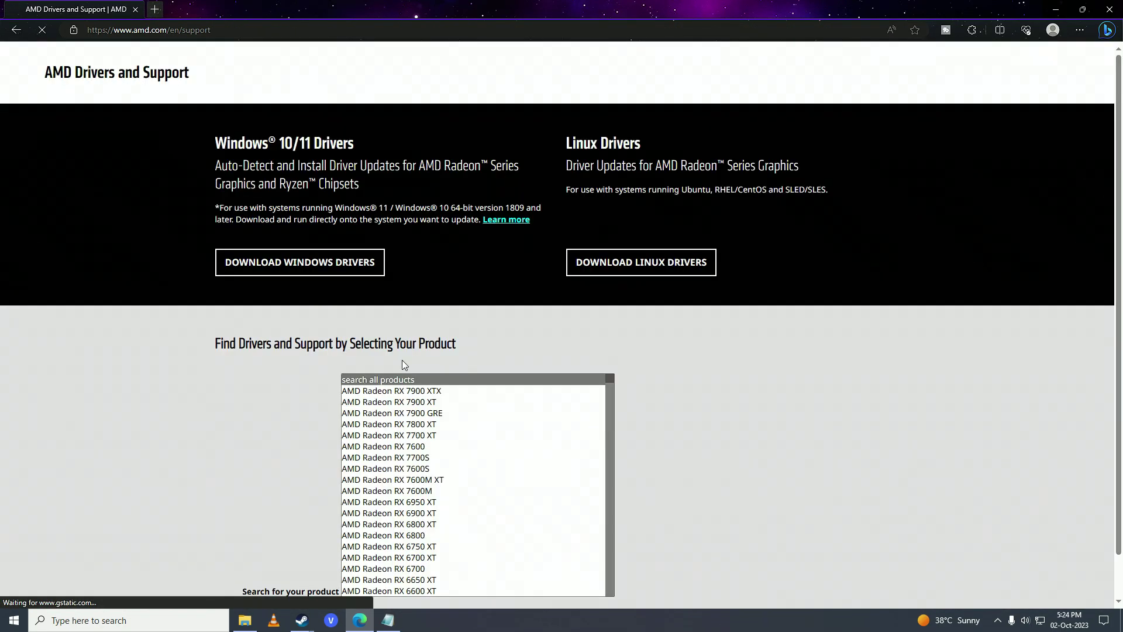
- Select Radeon 5600 Series > RX 5600 XT, submit, and expand the Windows 10 64-Bit downloads; begin a new-tab search for 'nvidia gpu drivers'
scroll(539, 296, down, 4)
scroll(414, 358, down, 1)
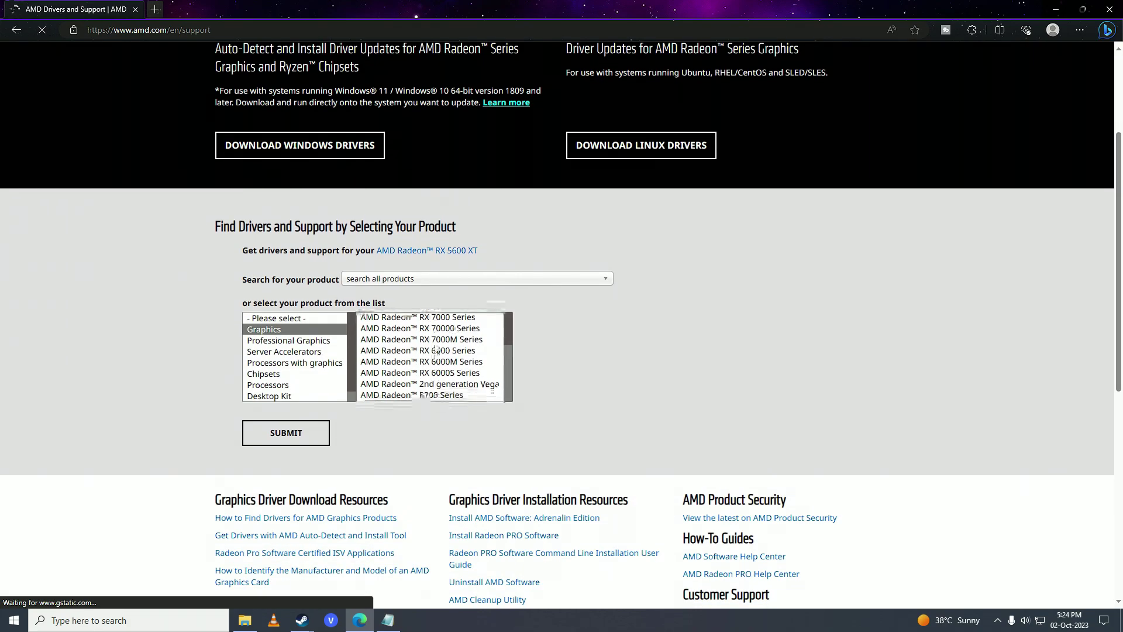
scroll(441, 351, down, 1)
click(438, 379)
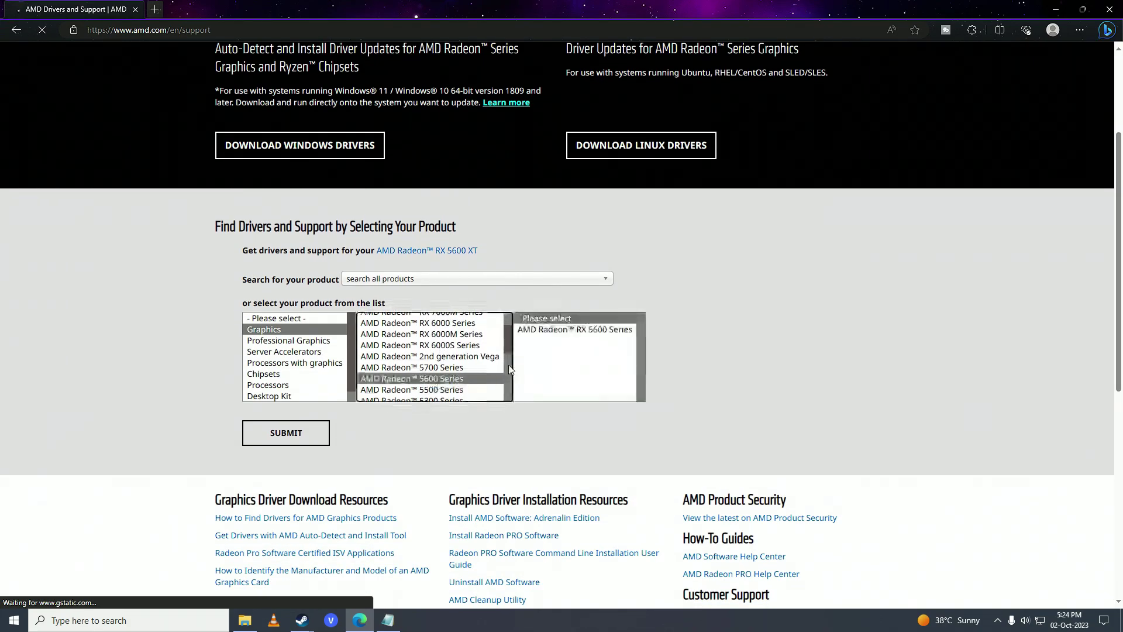
click(564, 331)
click(701, 331)
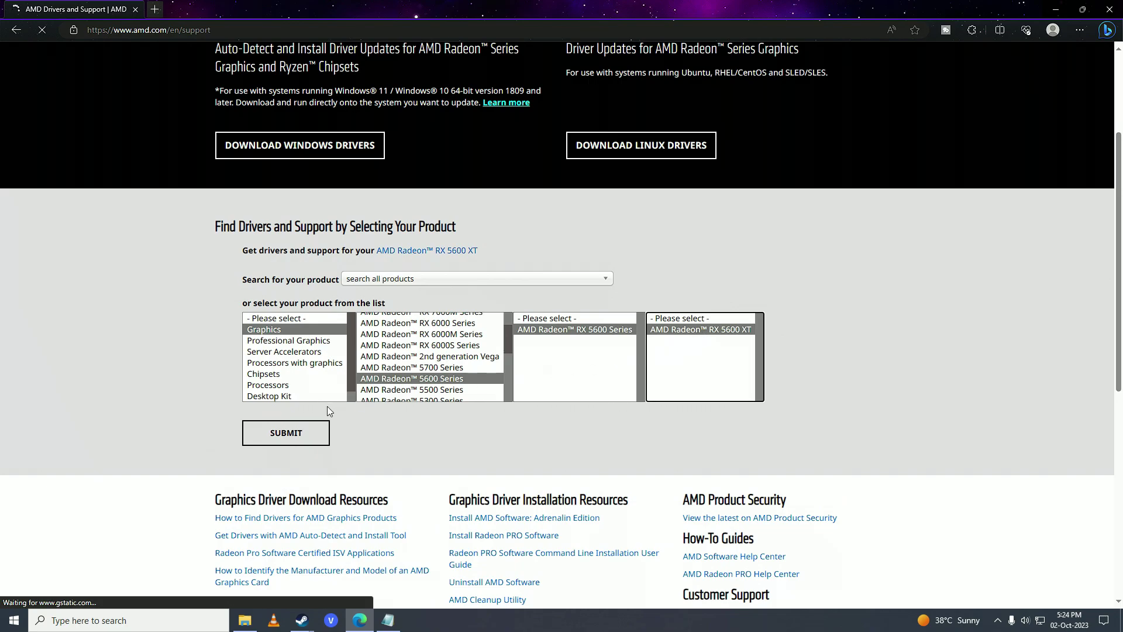
click(292, 435)
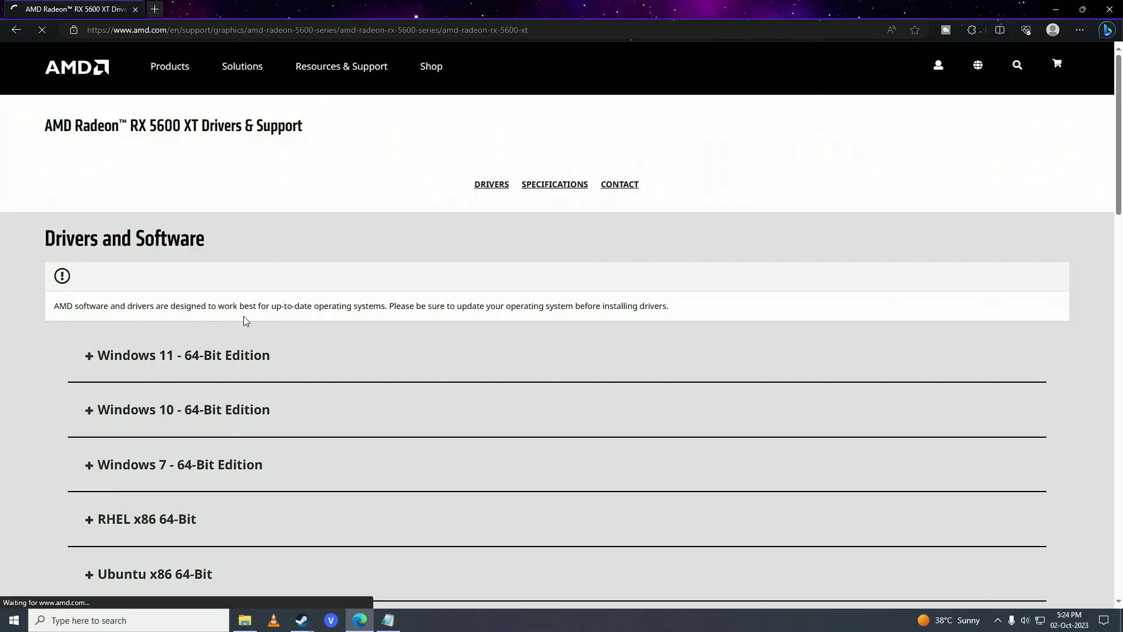
scroll(243, 316, down, 1)
click(242, 332)
scroll(852, 430, down, 3)
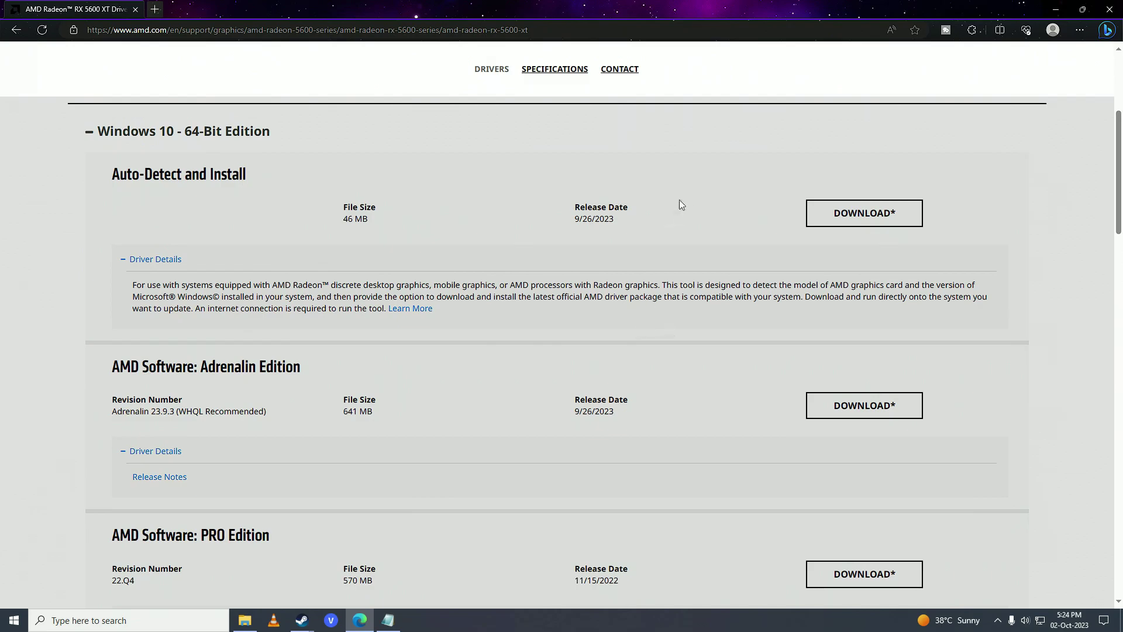
key(ctrl+t)
text(nvidia gpu drivers)
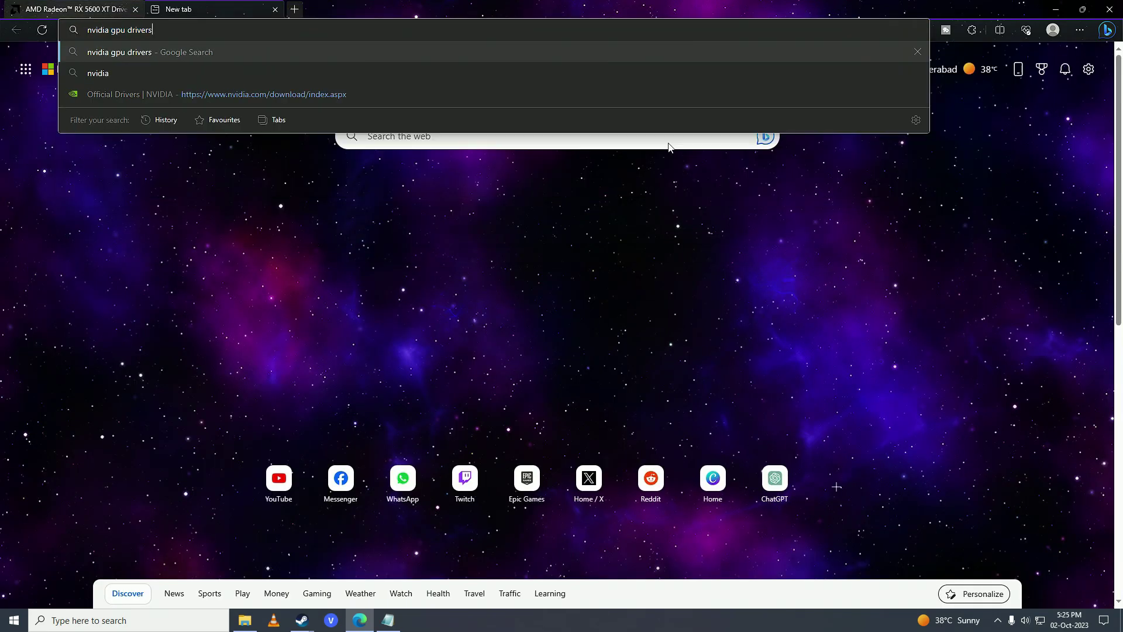
- Open NVIDIA Driver Downloads and keep GeForce as product type and GeForce RTX 30 Series as the series
key(Return)
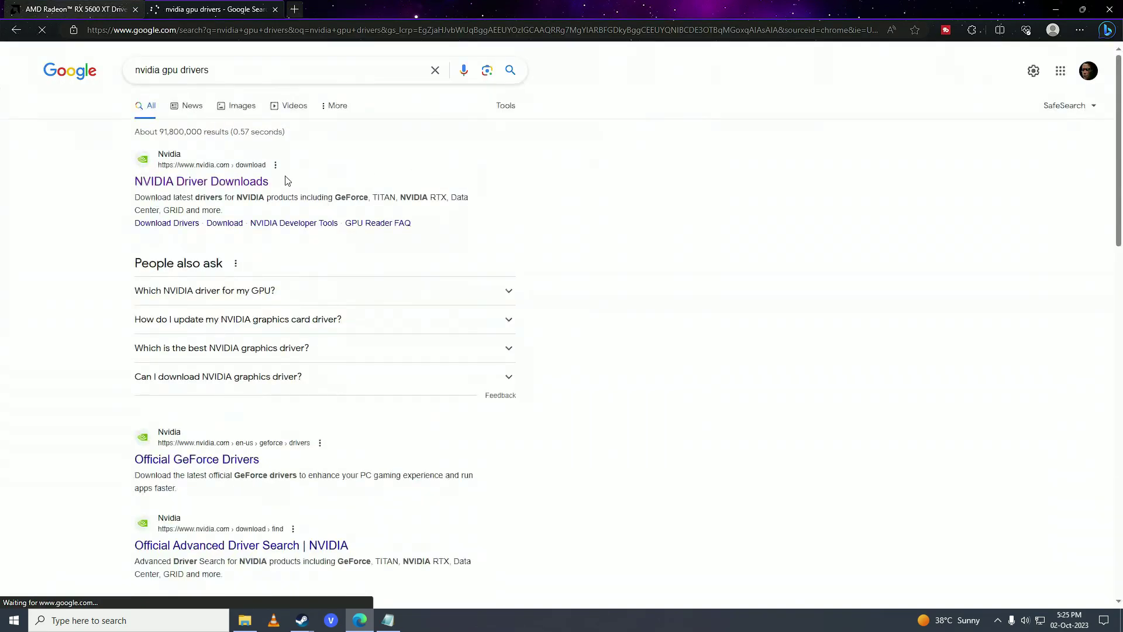
click(208, 179)
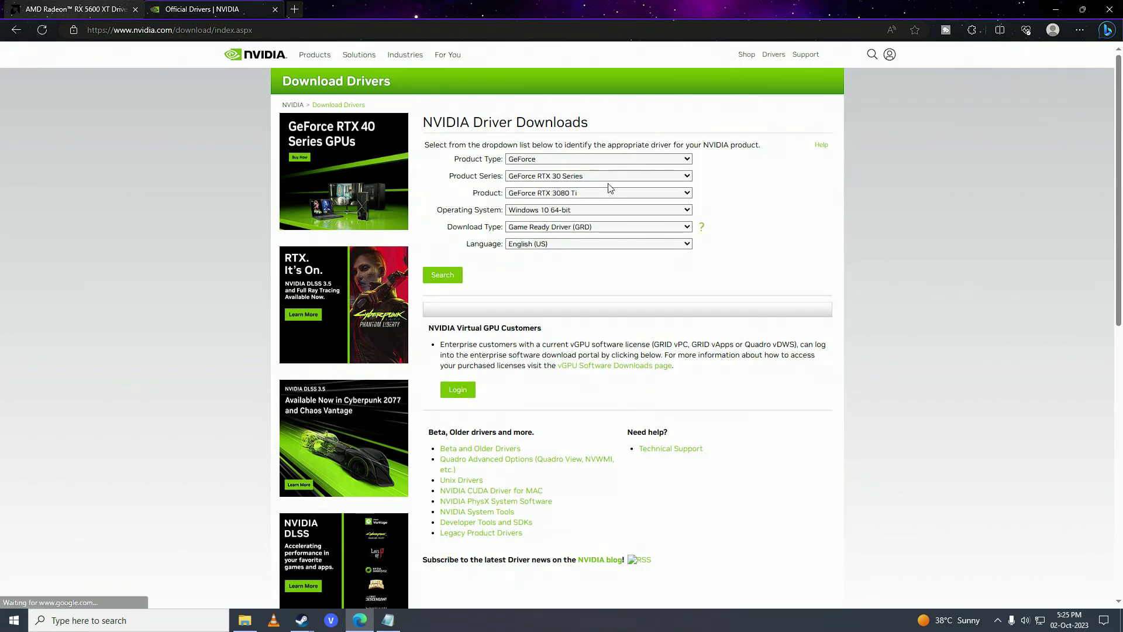
click(561, 159)
click(561, 167)
click(566, 175)
click(565, 180)
- Keep RTX 3080 Ti and Windows 10 64-bit, search to find Game Ready Driver 537.42, then close both browser tabs
click(578, 193)
click(577, 198)
click(565, 211)
click(565, 216)
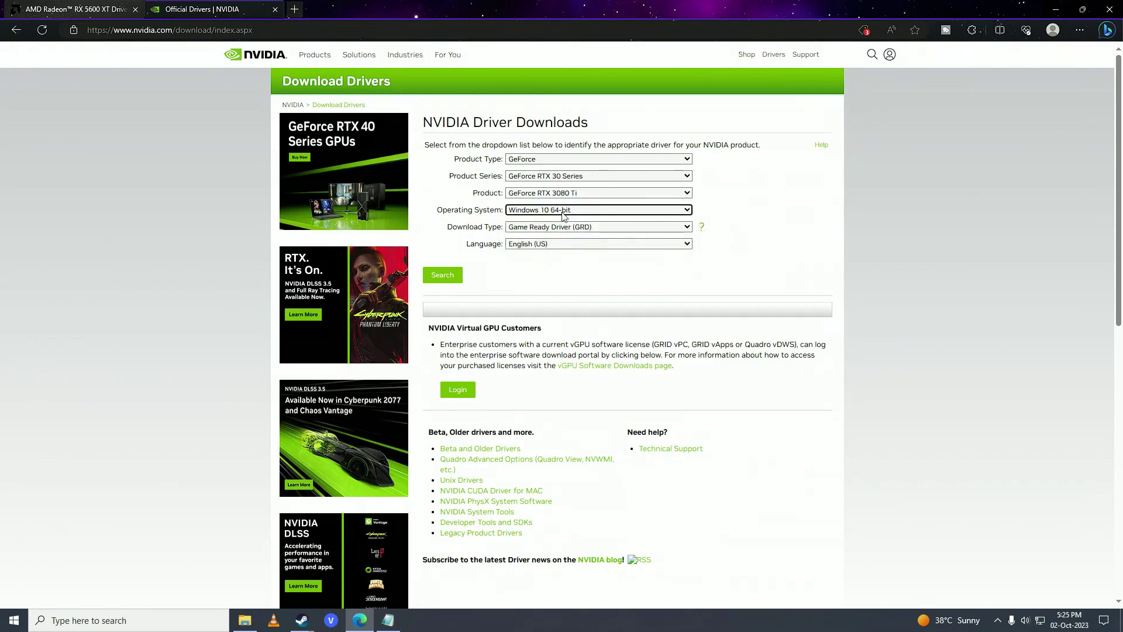
click(447, 276)
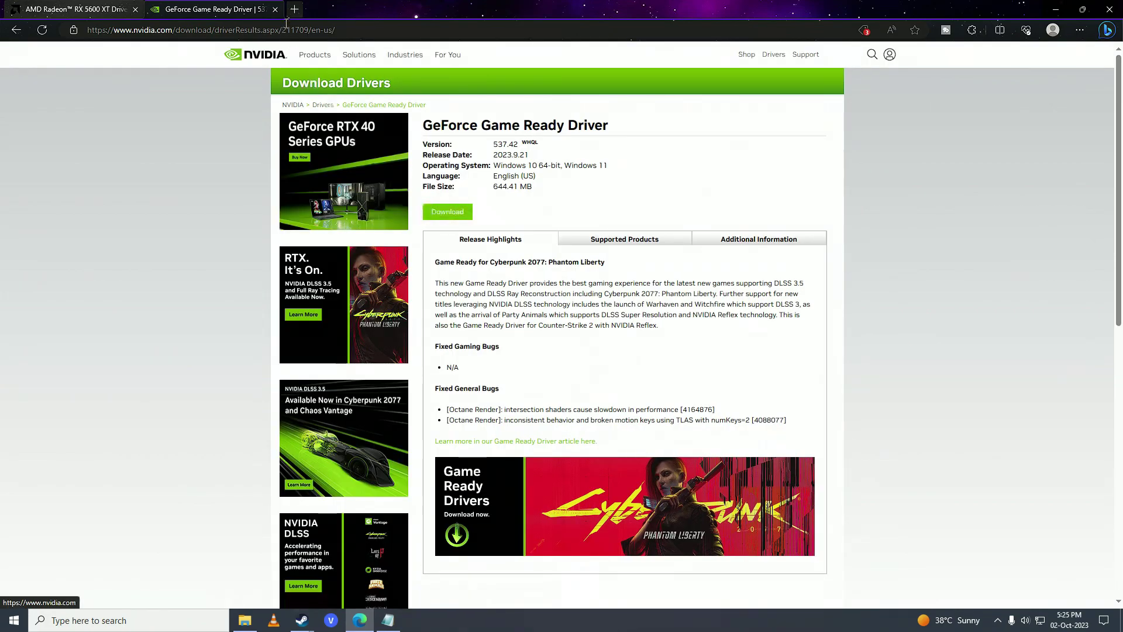
click(275, 10)
click(135, 9)
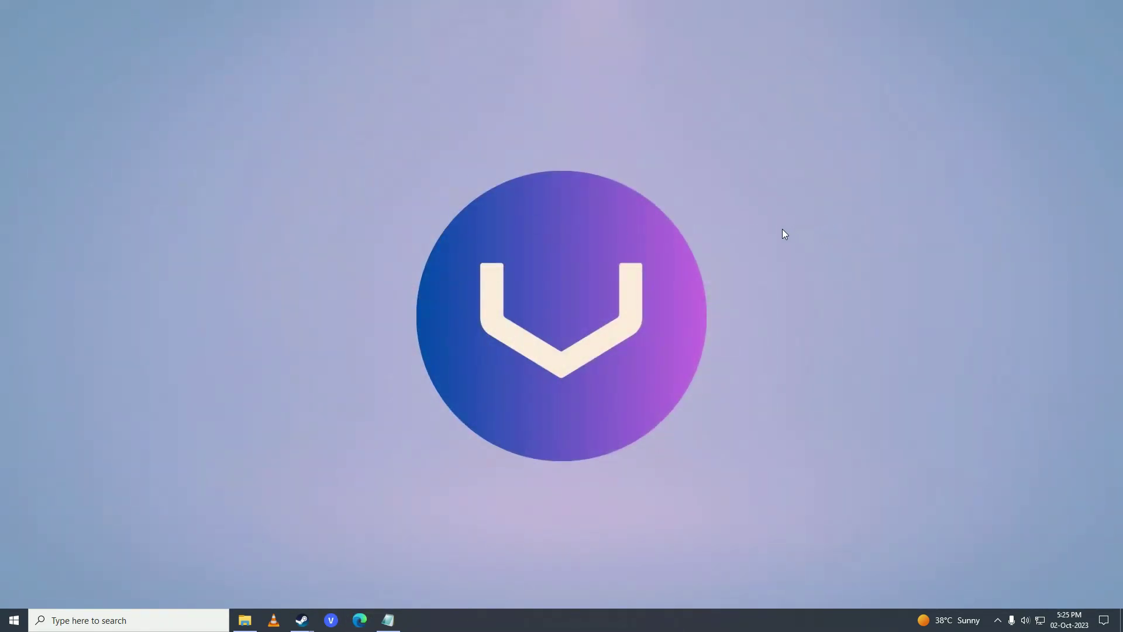
- Restart the PC from the Start menu's power options
click(14, 620)
click(14, 595)
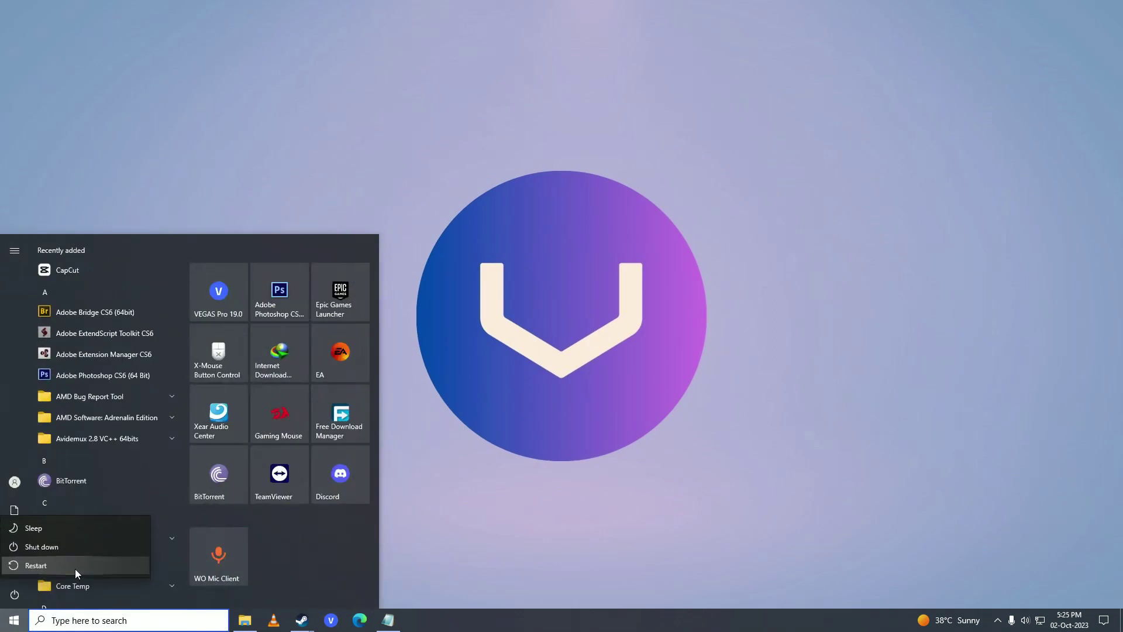
click(578, 395)
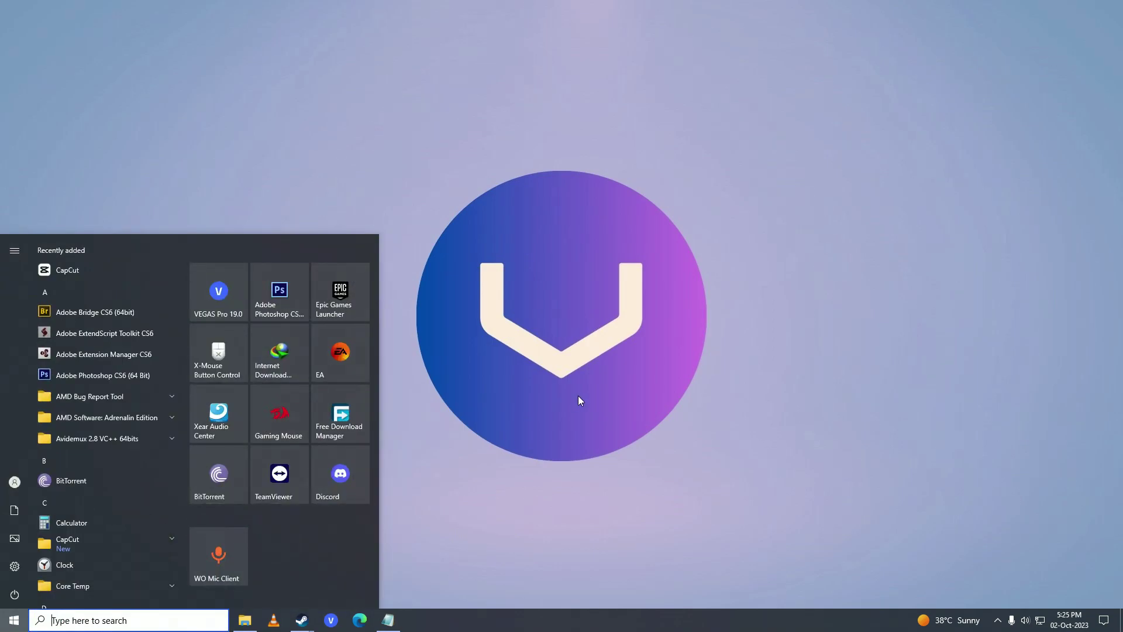
click(578, 395)
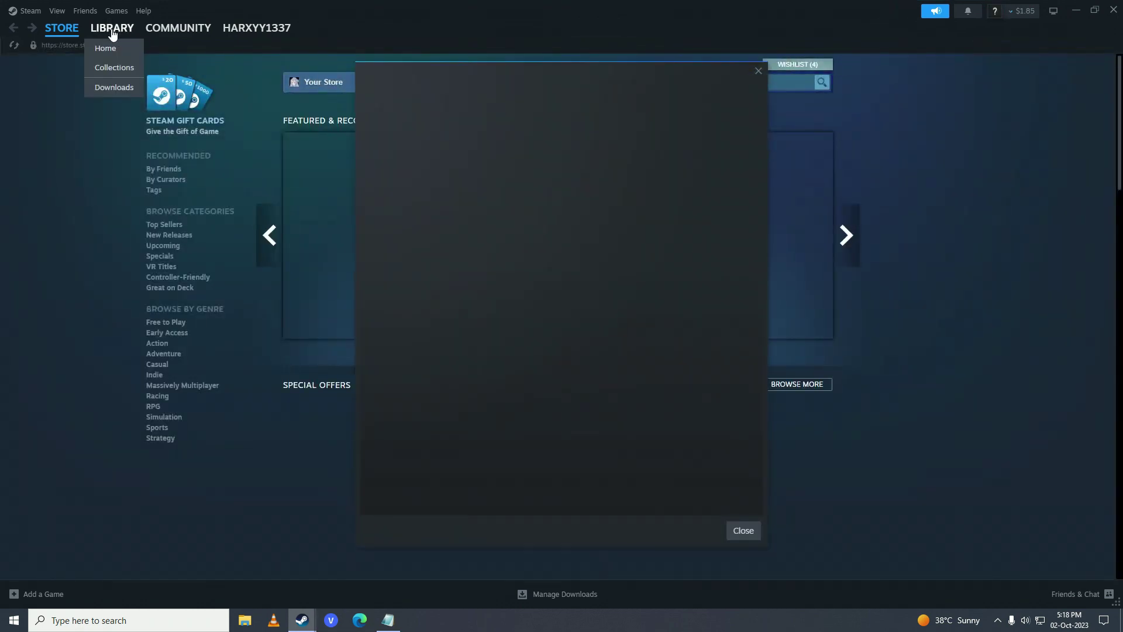
- View Counter-Strike 2's Installed Files properties in the Steam Library (34.31 GB on C:), then close the window
click(112, 31)
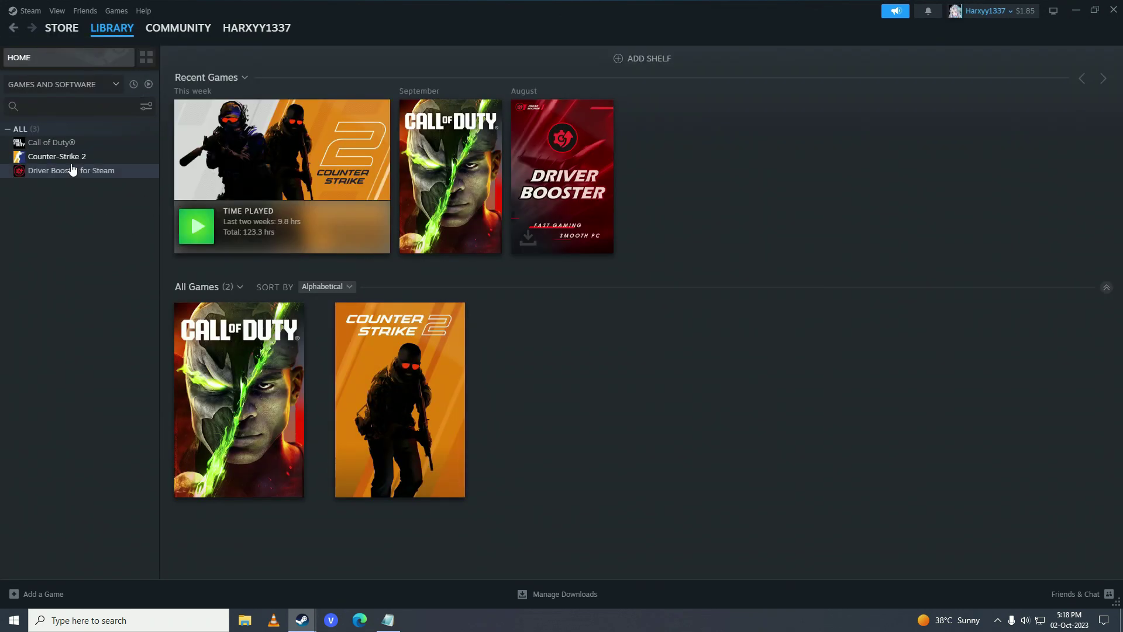
click(70, 157)
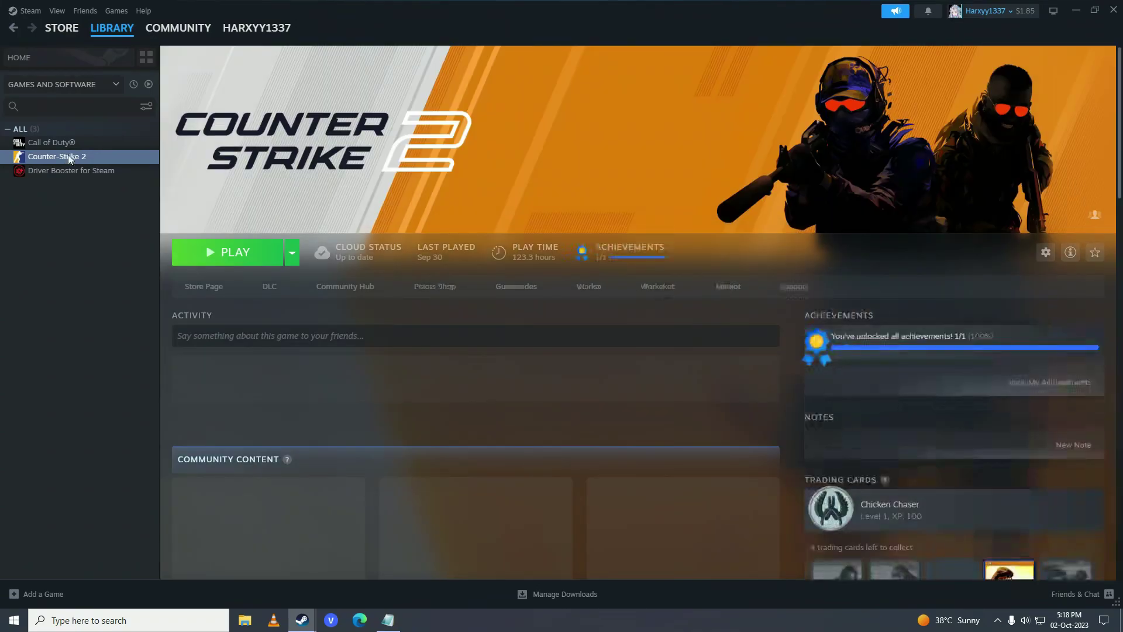
right_click(69, 156)
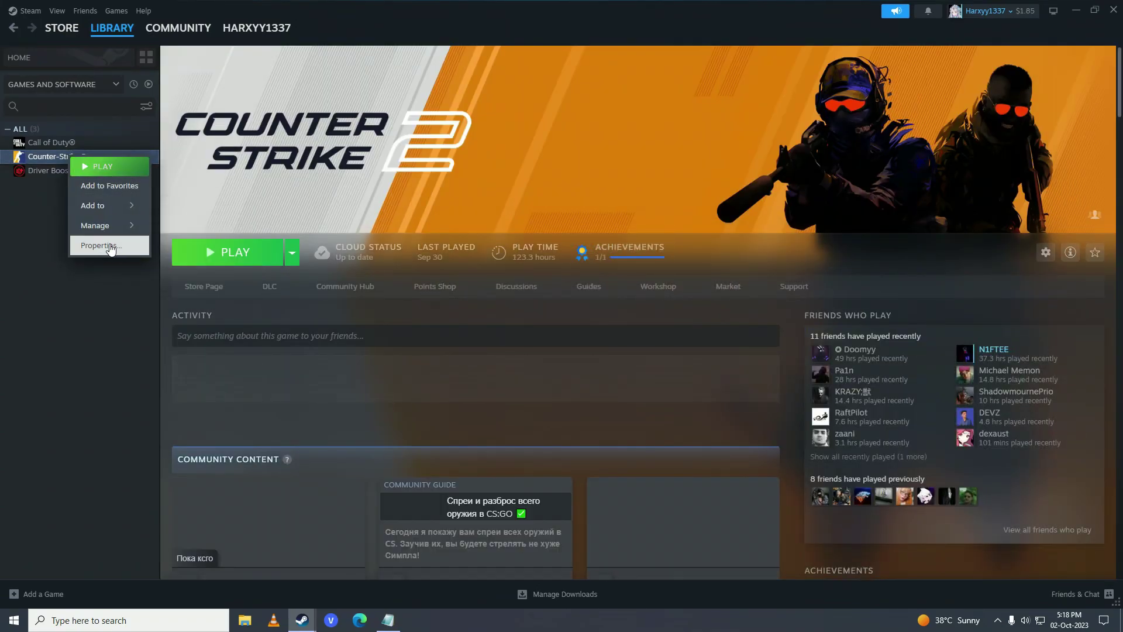
click(108, 246)
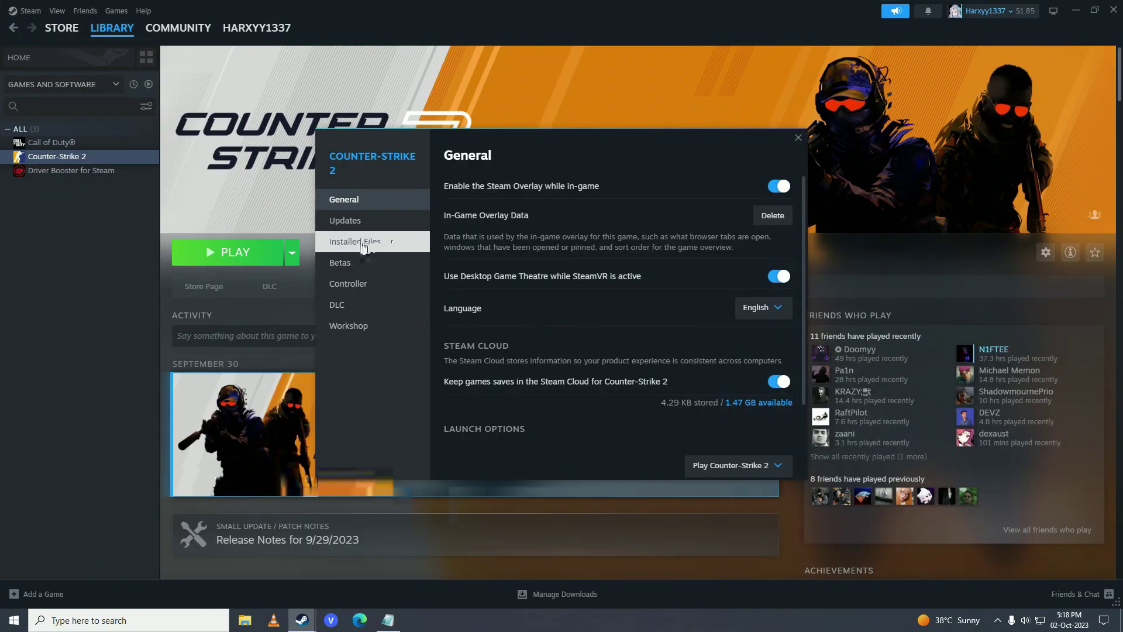
click(366, 244)
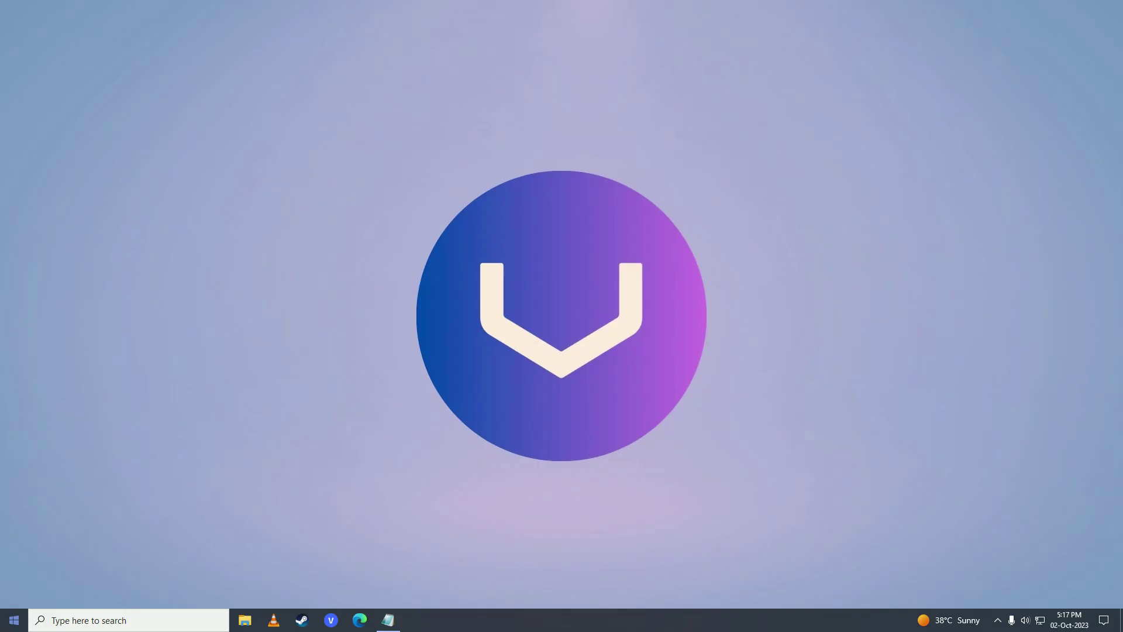
click(14, 620)
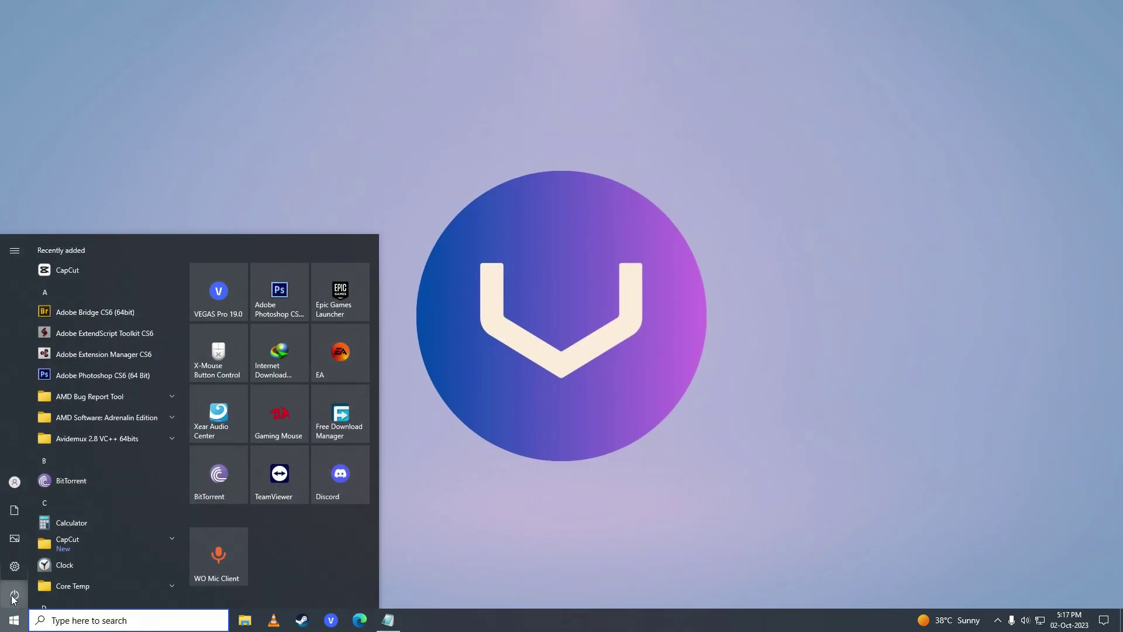
- Reopen Counter-Strike 2's Properties at Installed Files and browse to the game's install folder
click(14, 594)
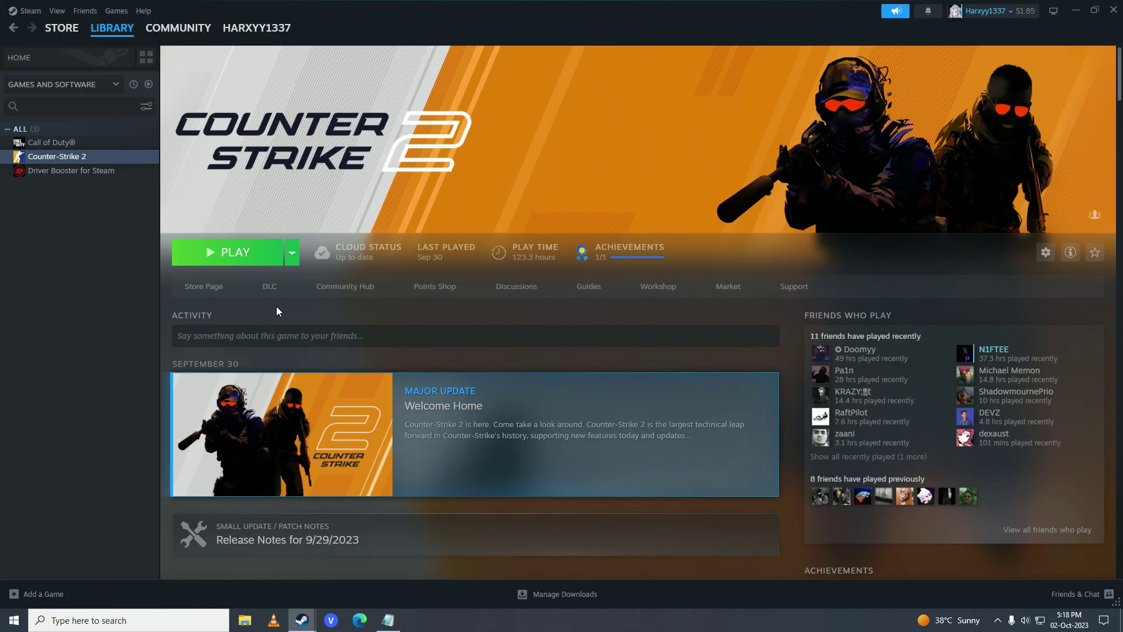
right_click(82, 158)
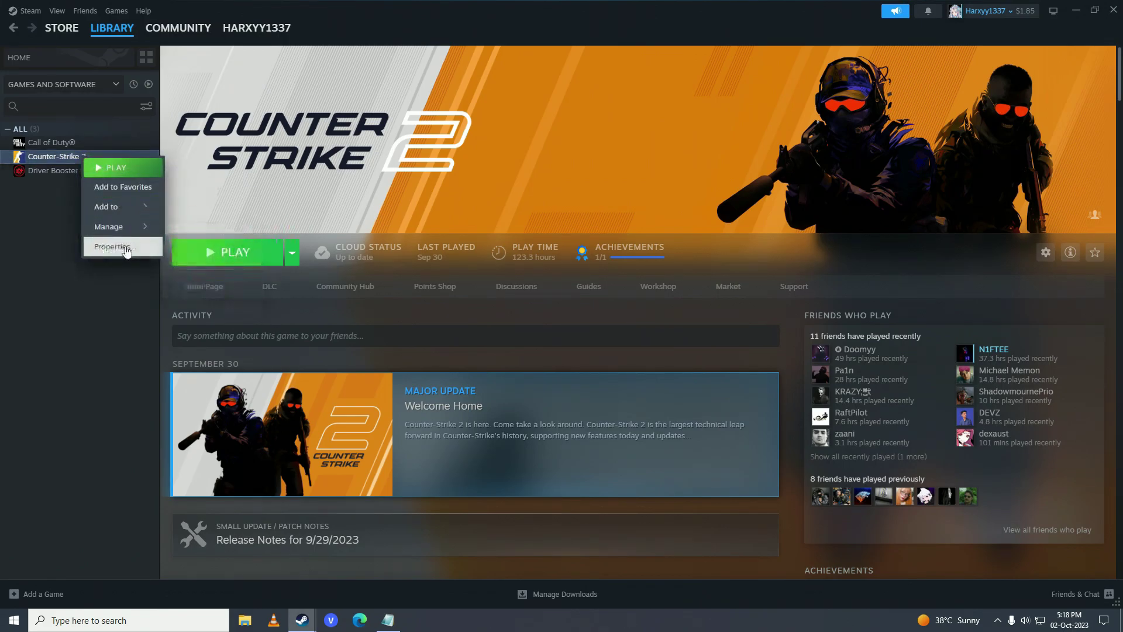
click(125, 246)
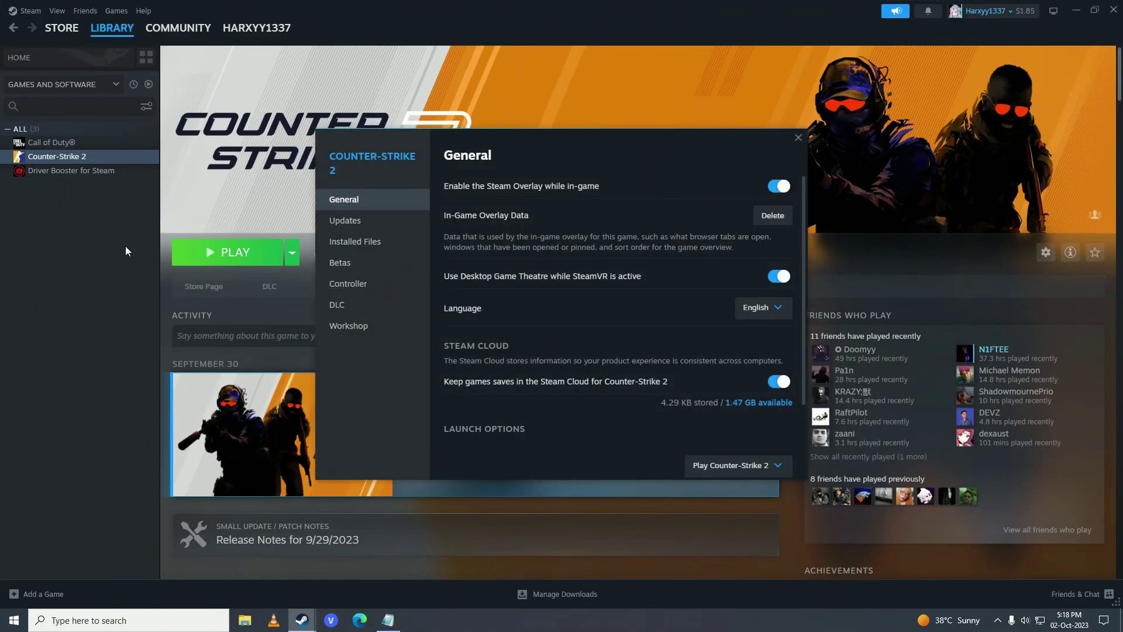
click(367, 242)
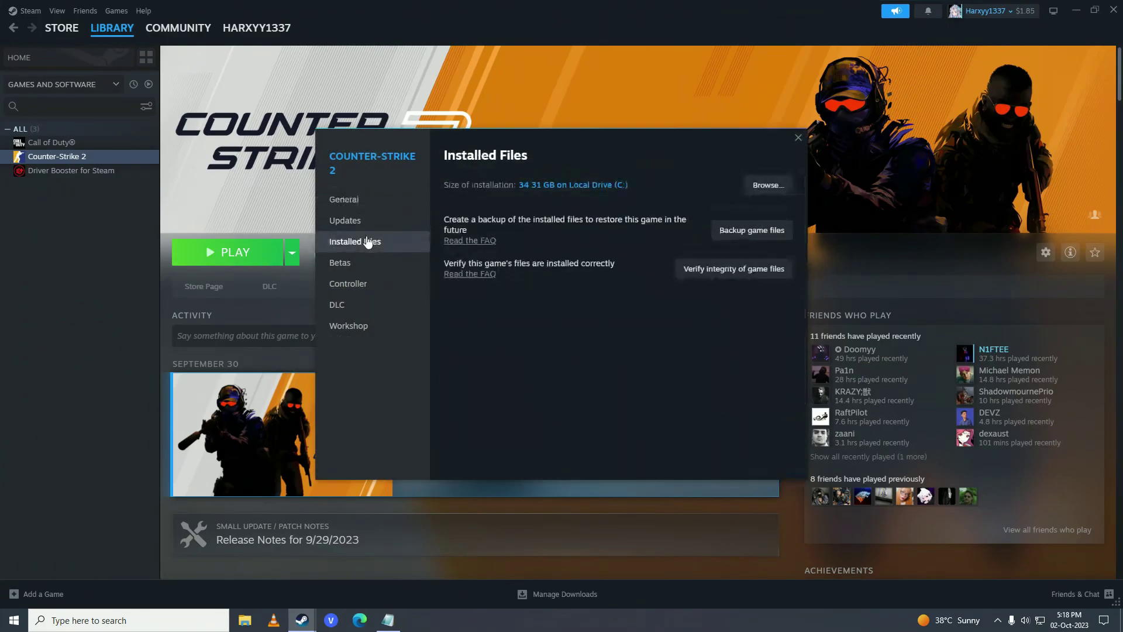
click(767, 186)
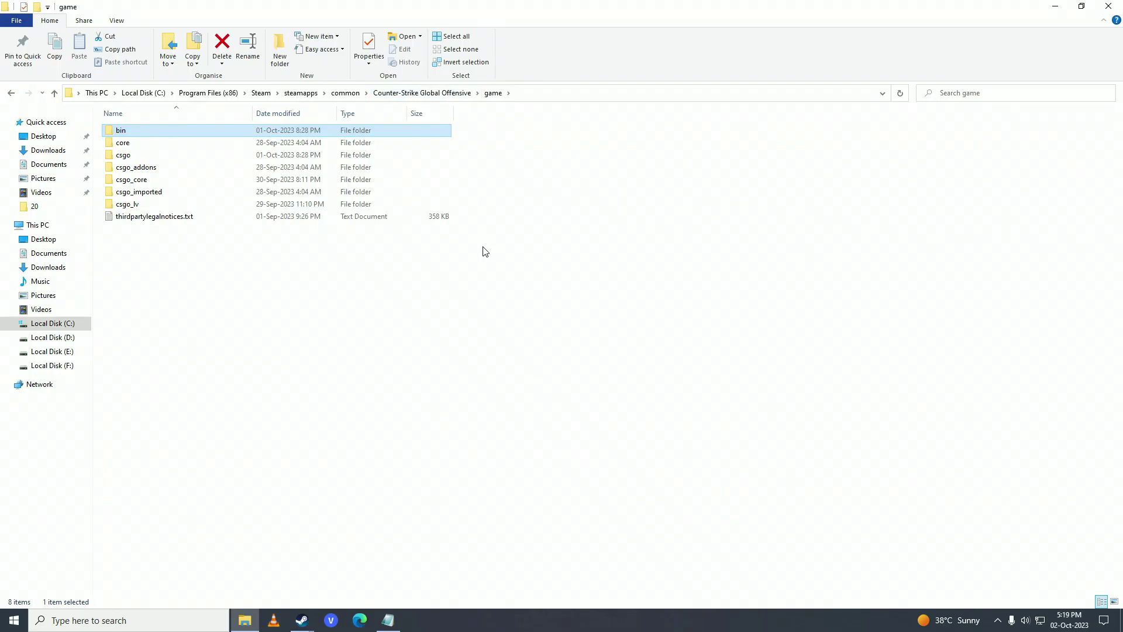
- Navigate into the game's bin\win64 folder, which lists 123 items
double_click(132, 131)
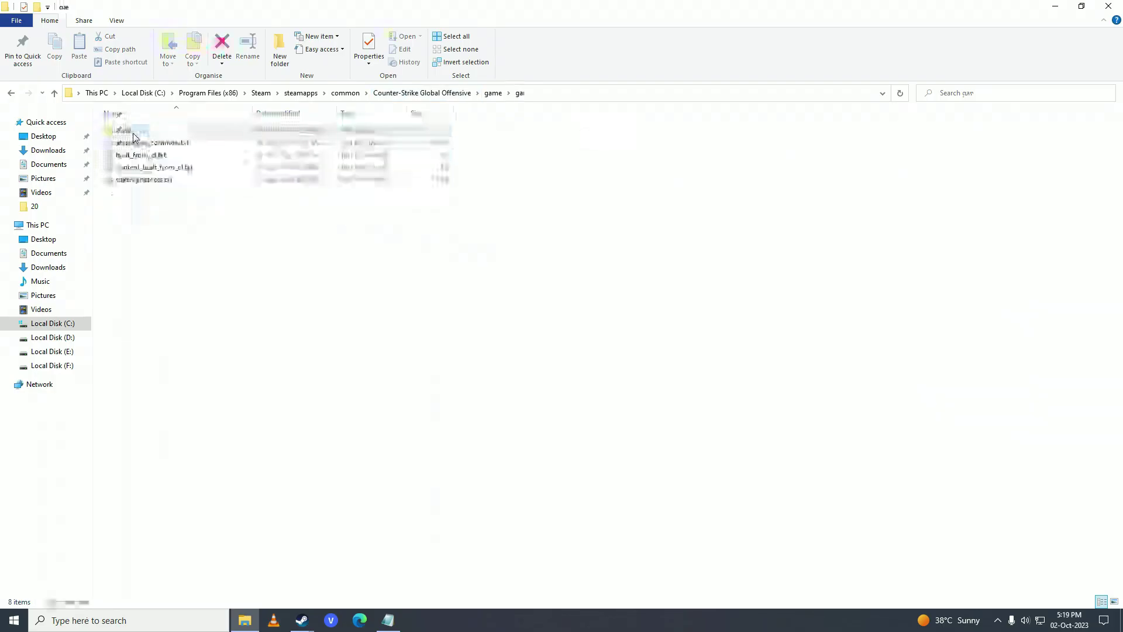
double_click(132, 132)
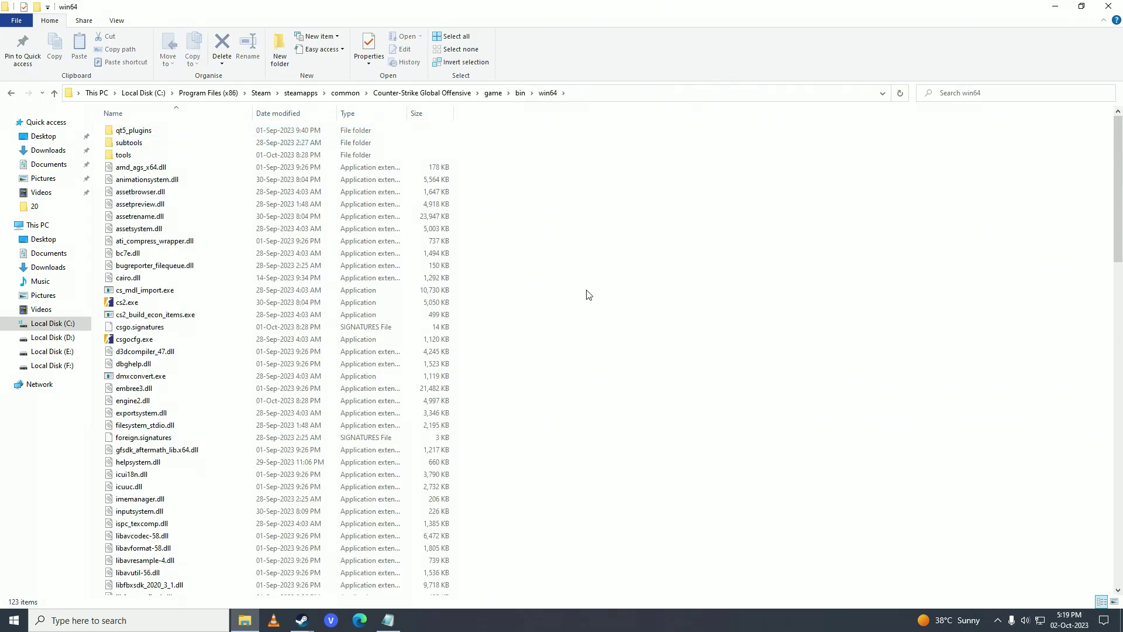
mouse_move(302, 619)
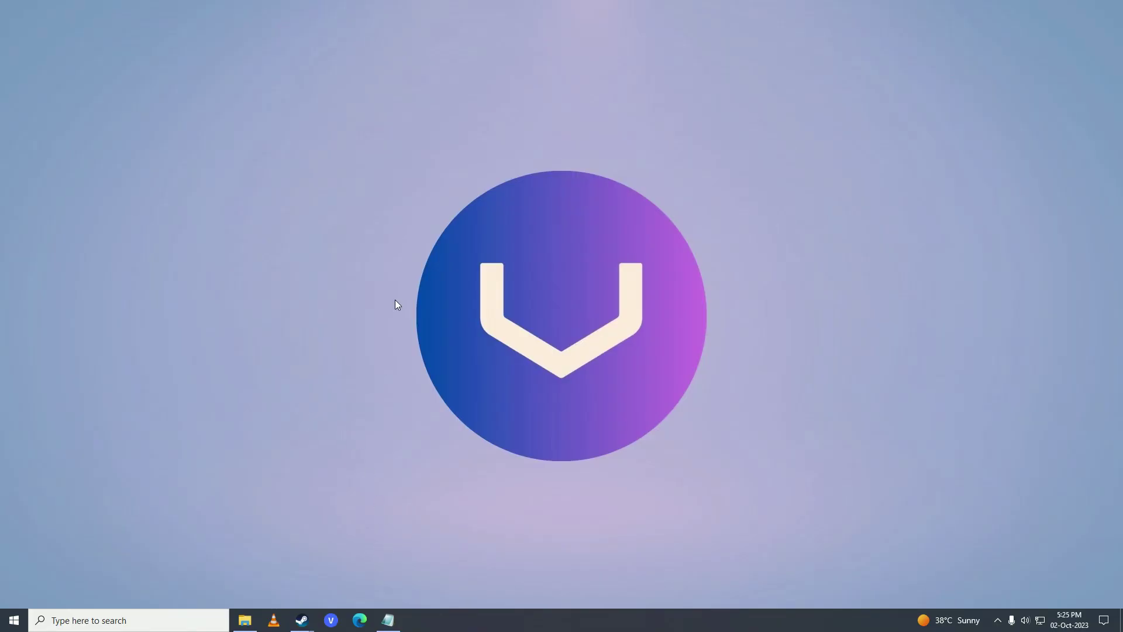
- Search Edge for Microsoft Visual C++ and scroll to the redistributable ARM64, X86 and X64 download links
click(359, 620)
text(mirosoft visual)
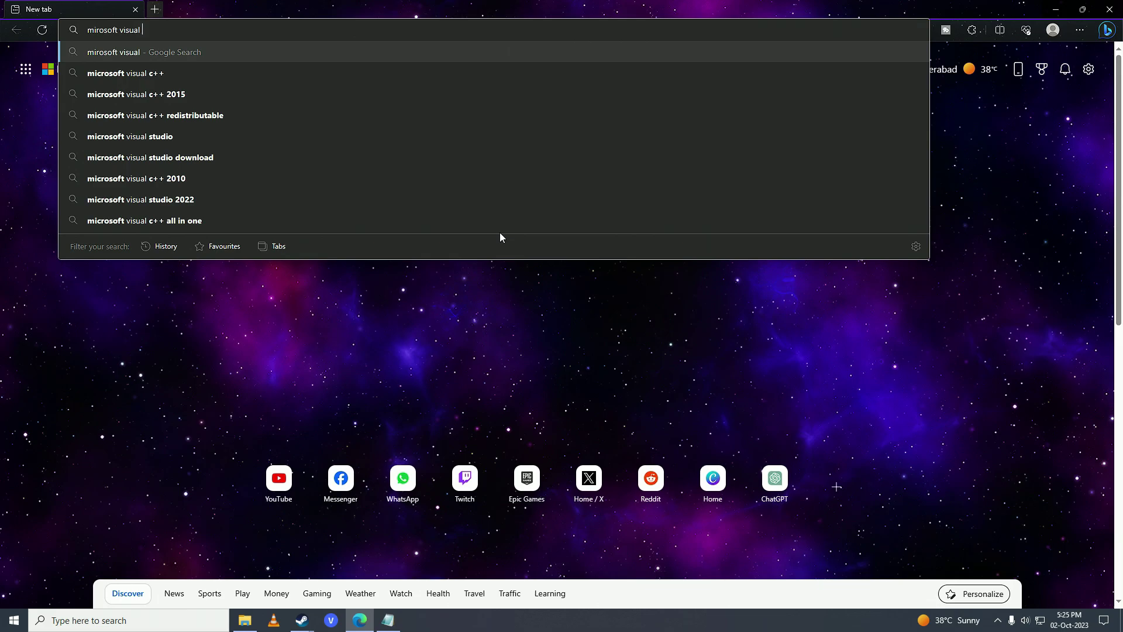
key(Down)
key(Return)
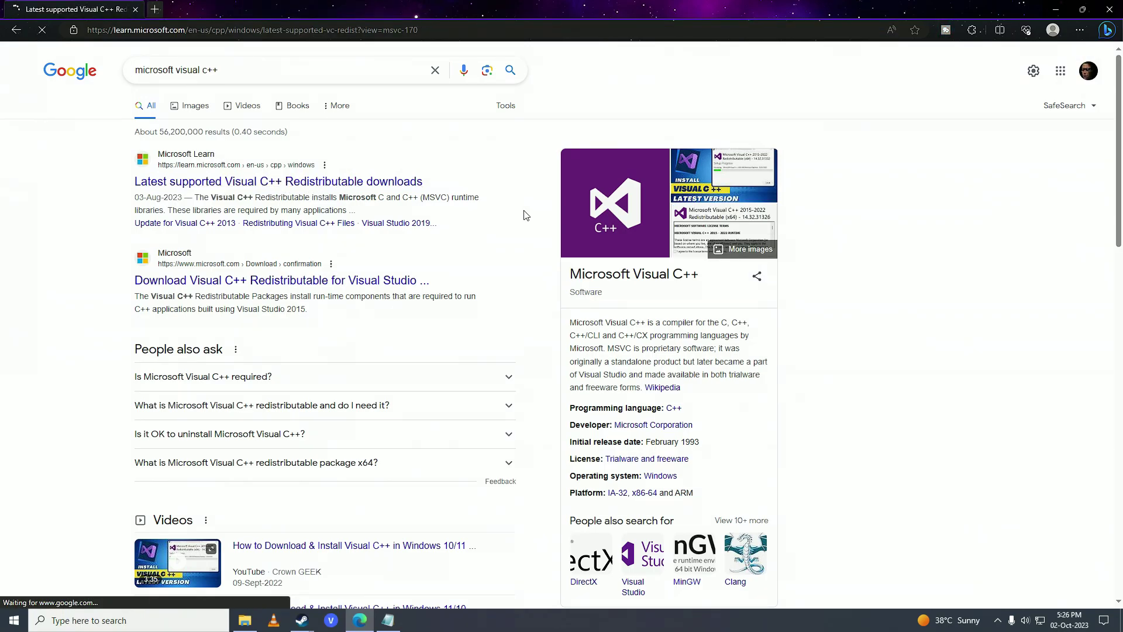
scroll(332, 232, down, 5)
scroll(331, 233, down, 4)
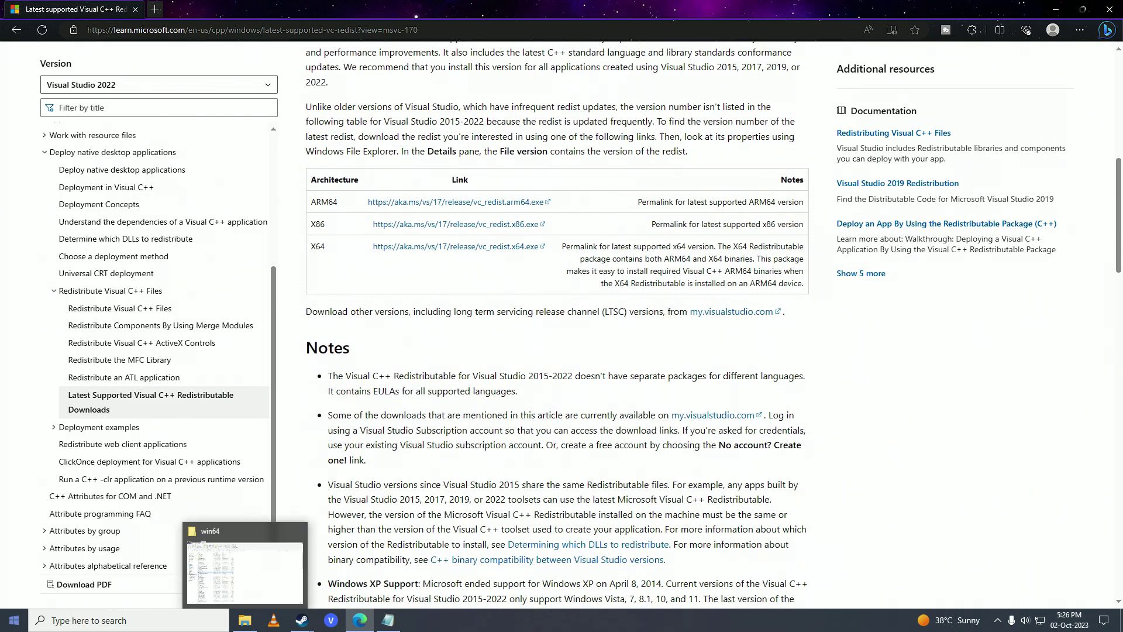
- Open the This PC window through Windows search
key(super)
text(this pc)
key(Return)
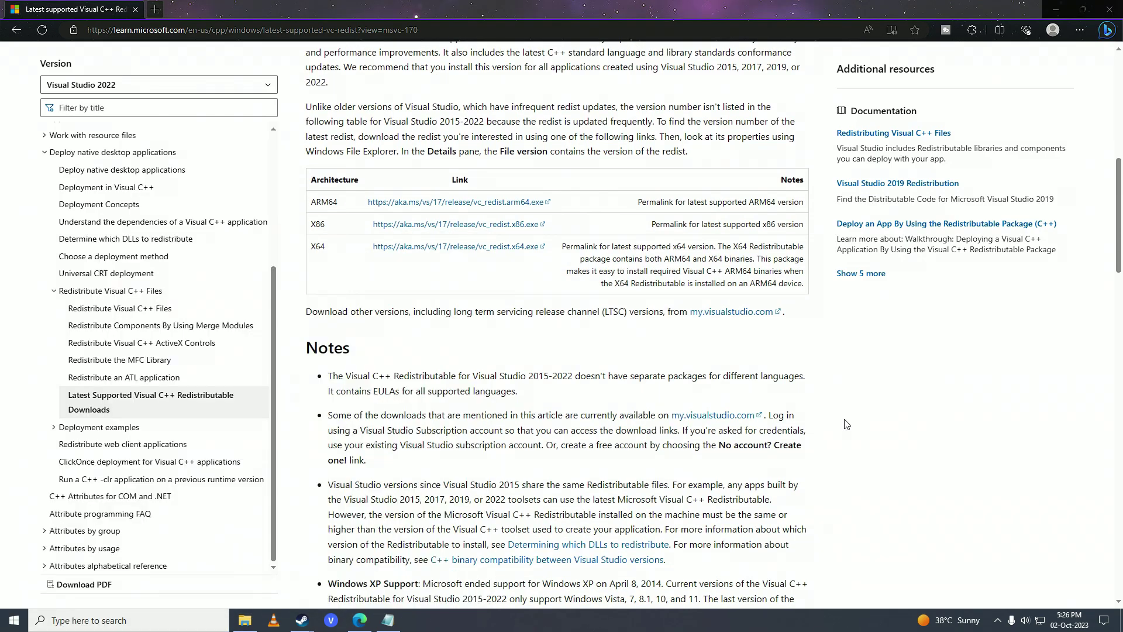
- Check This PC's system properties (Windows 10 Pro, 64-bit, x64 processor) and return to Edge
right_click(446, 282)
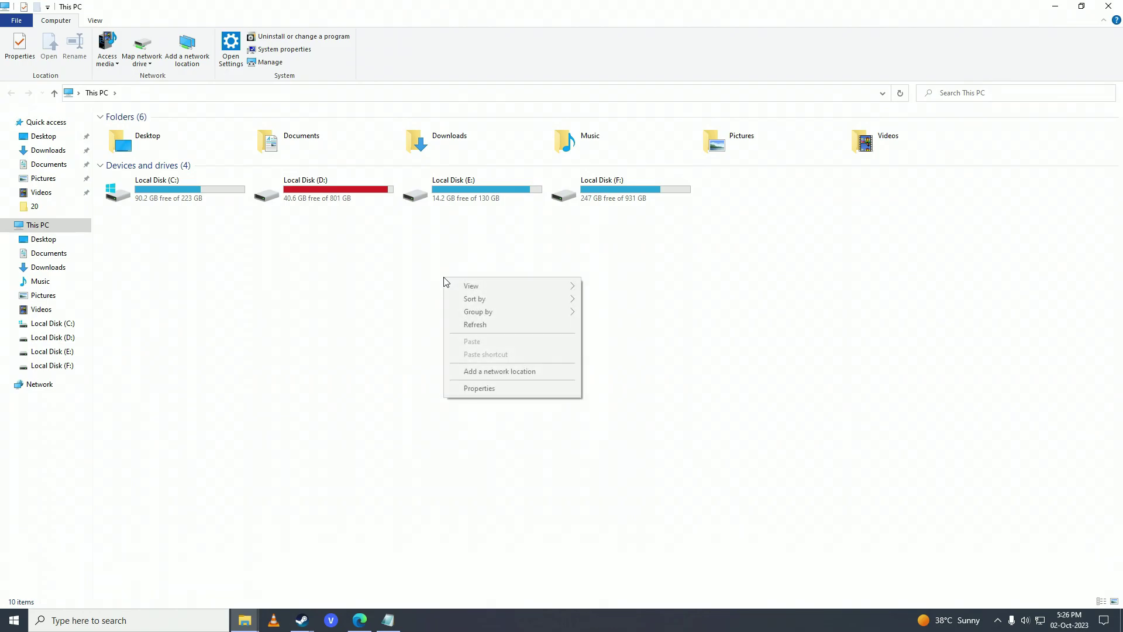
click(503, 393)
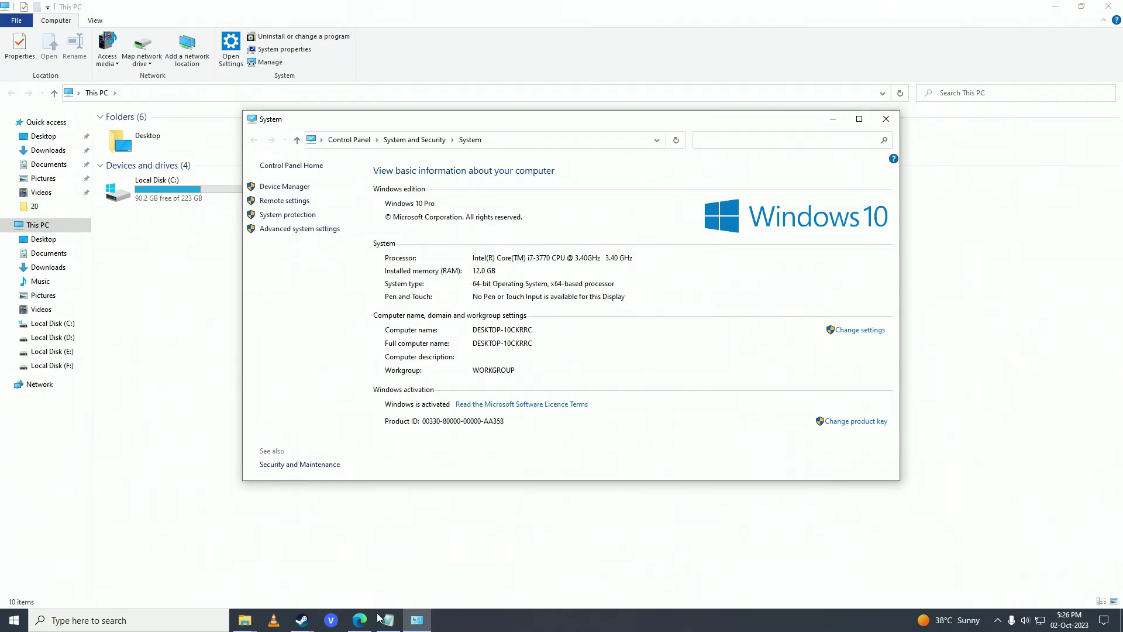
key(alt+Tab)
- Match the 64-bit system type to the X64 entry and download VC_redist.x64_2.exe (24.18 MB)
double_click(316, 247)
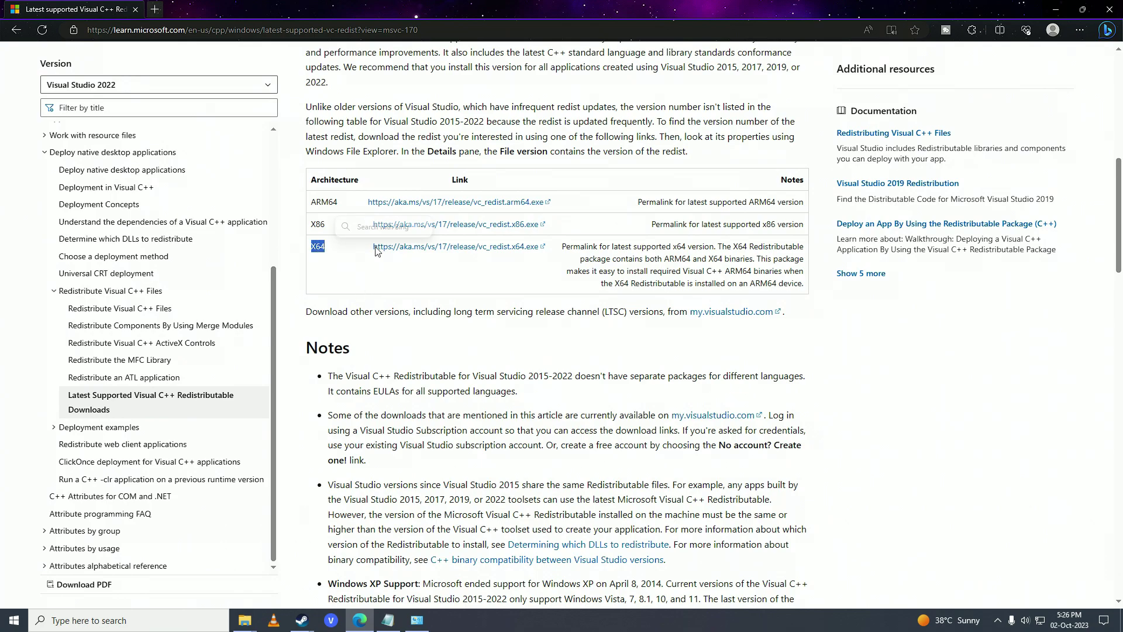
key(super+Pause)
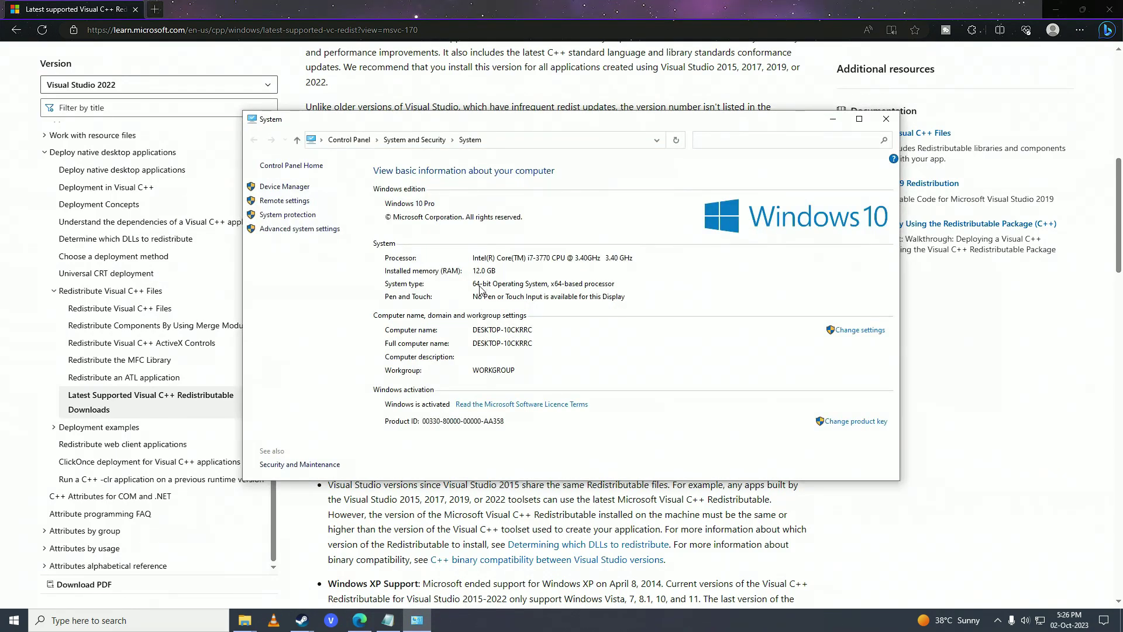
click(904, 326)
drag(312, 223, 328, 229)
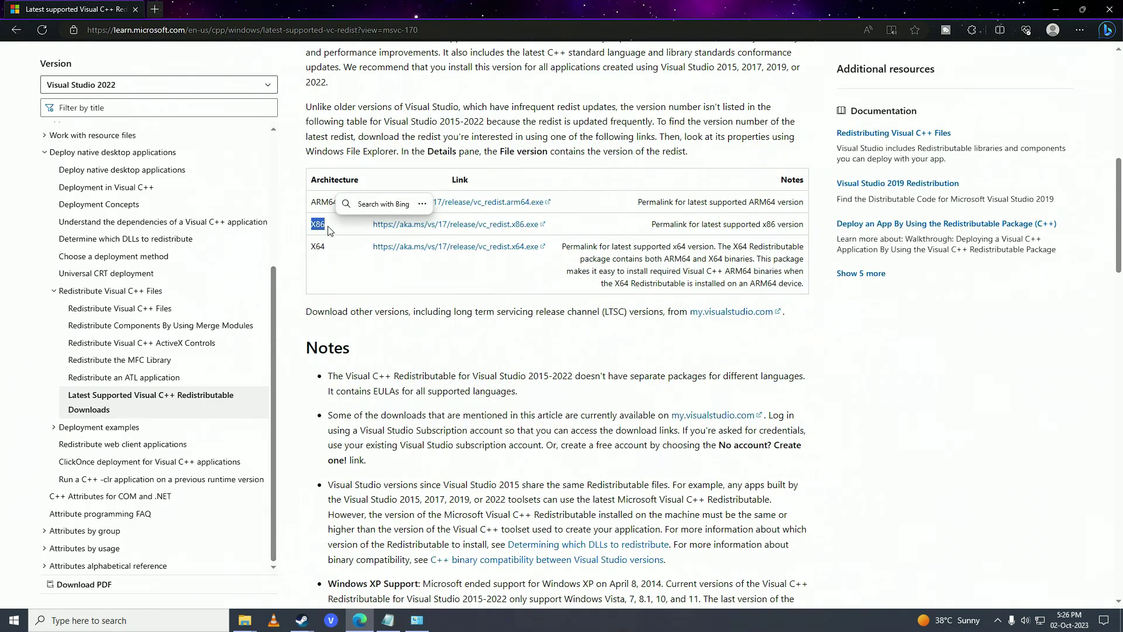
click(518, 228)
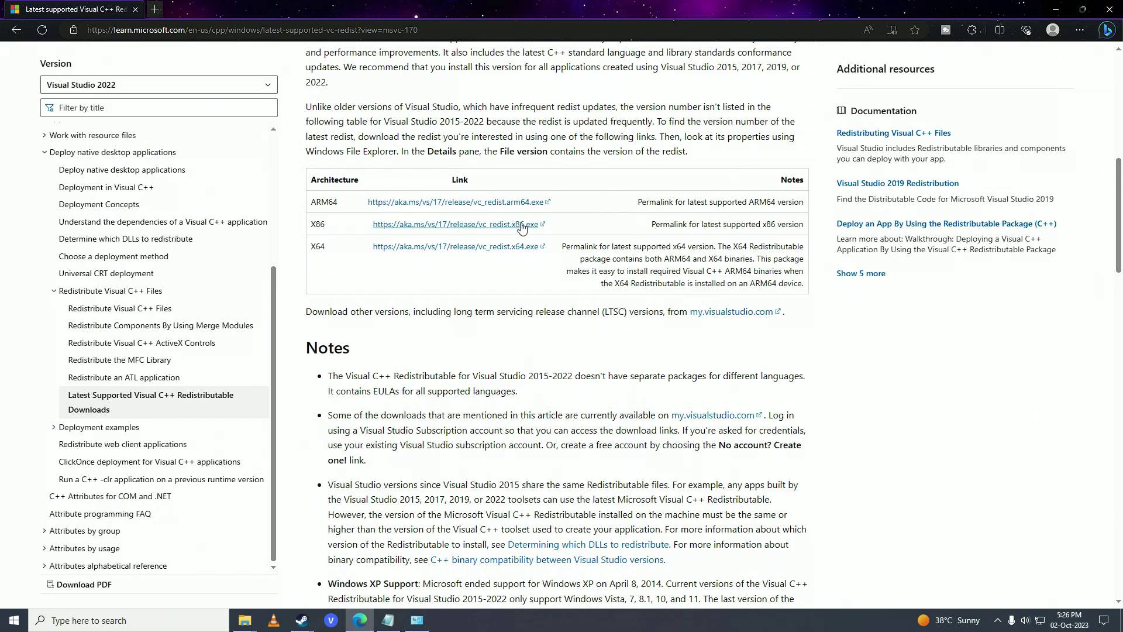
click(527, 249)
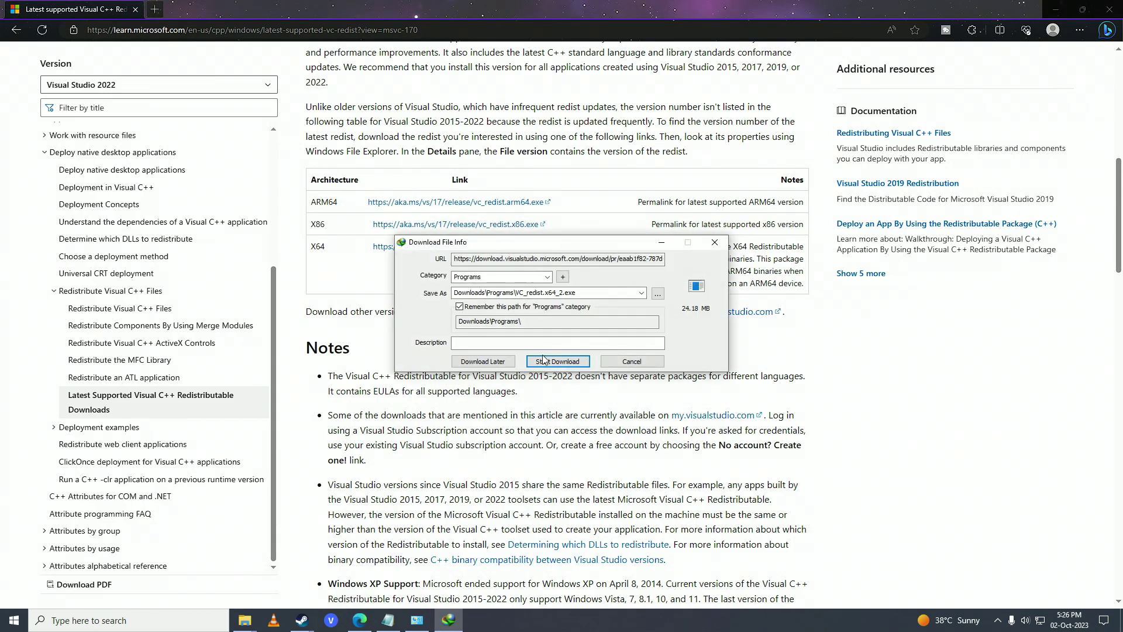
click(539, 359)
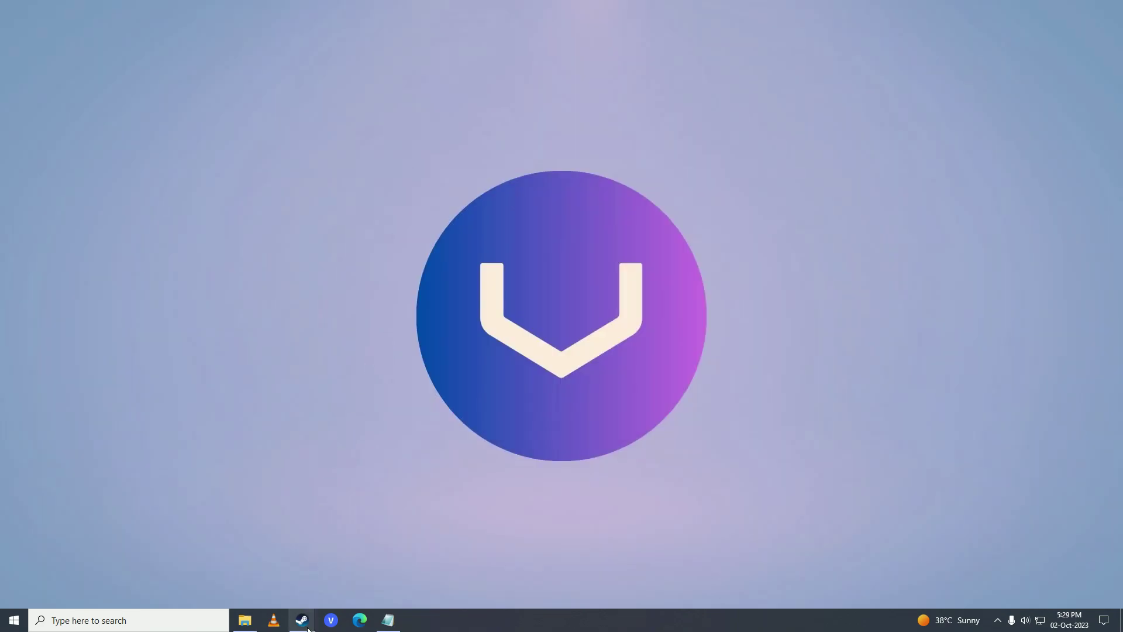
- From Counter-Strike 2's Steam Properties, delete its In-Game Overlay Data
mouse_move(302, 620)
click(272, 551)
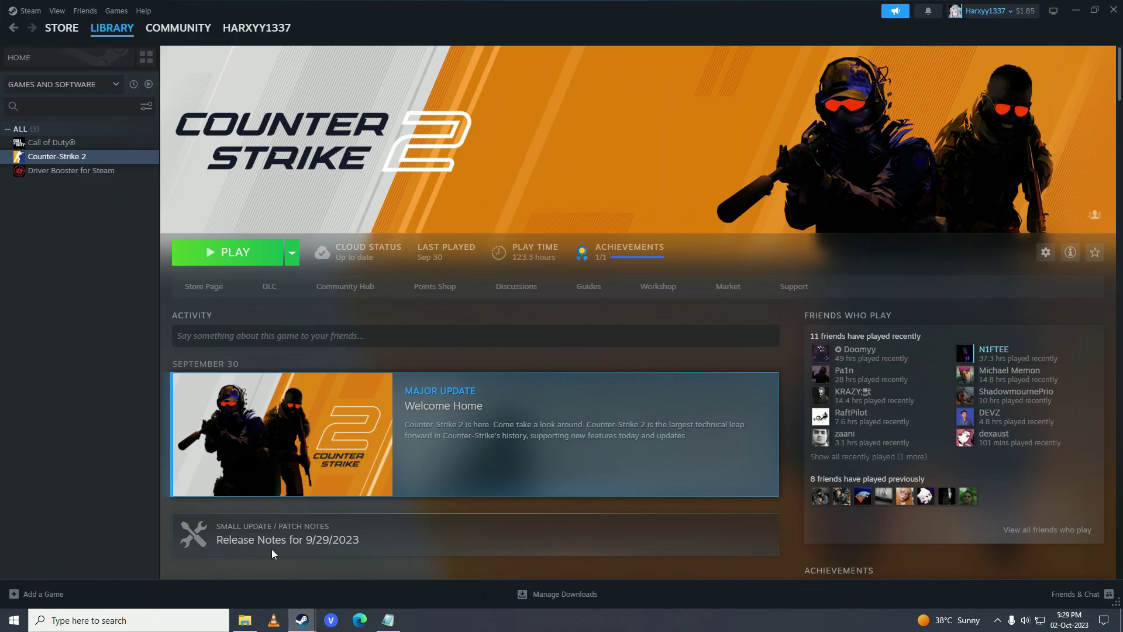
right_click(81, 161)
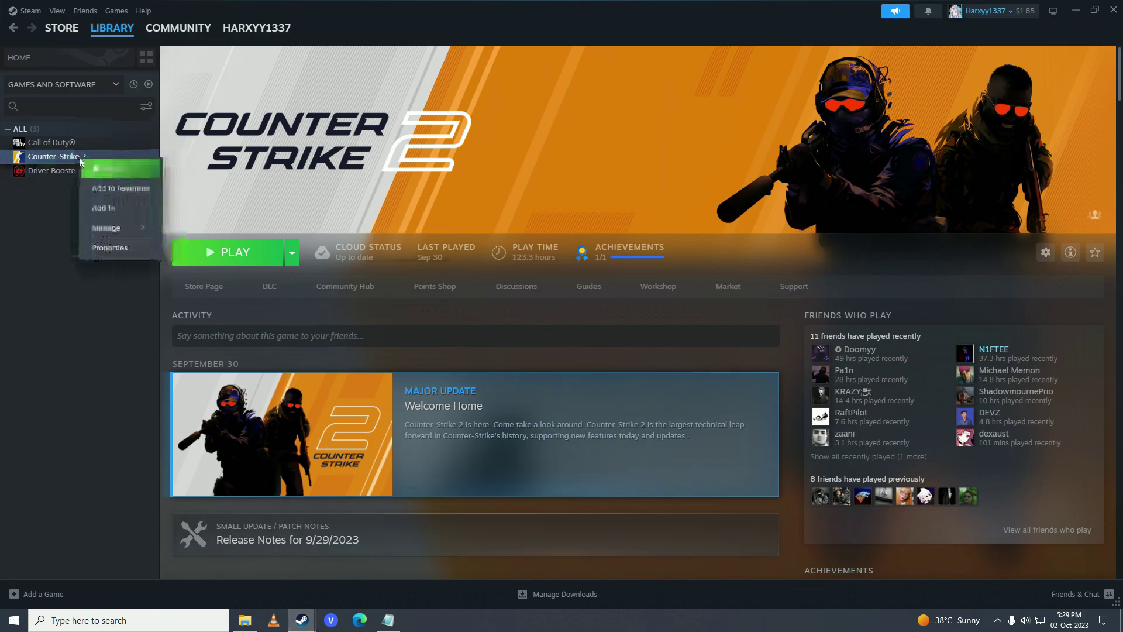
click(113, 247)
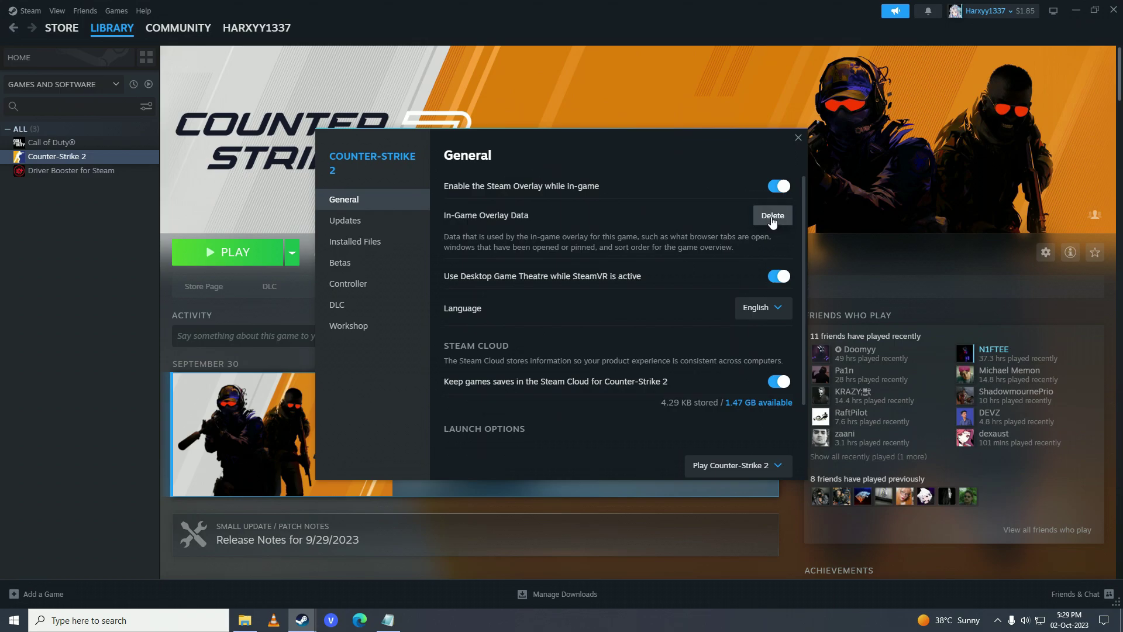
click(797, 138)
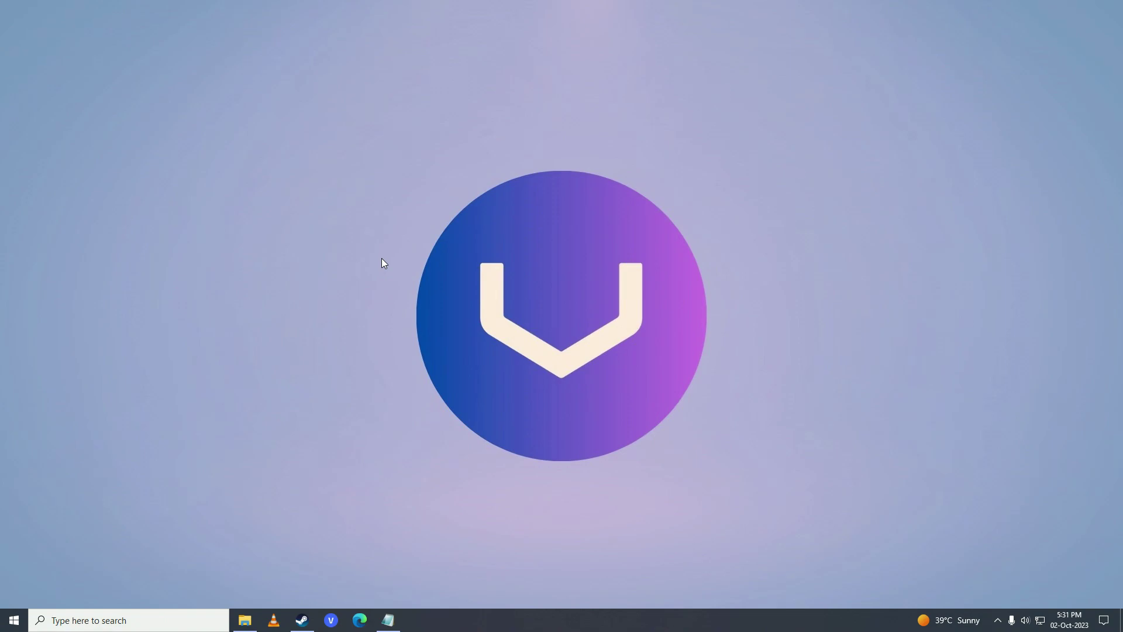
- Check Windows Update (paused until 16-Oct-2023), close Settings, and bring up the Start menu's power options
key(super)
text(check)
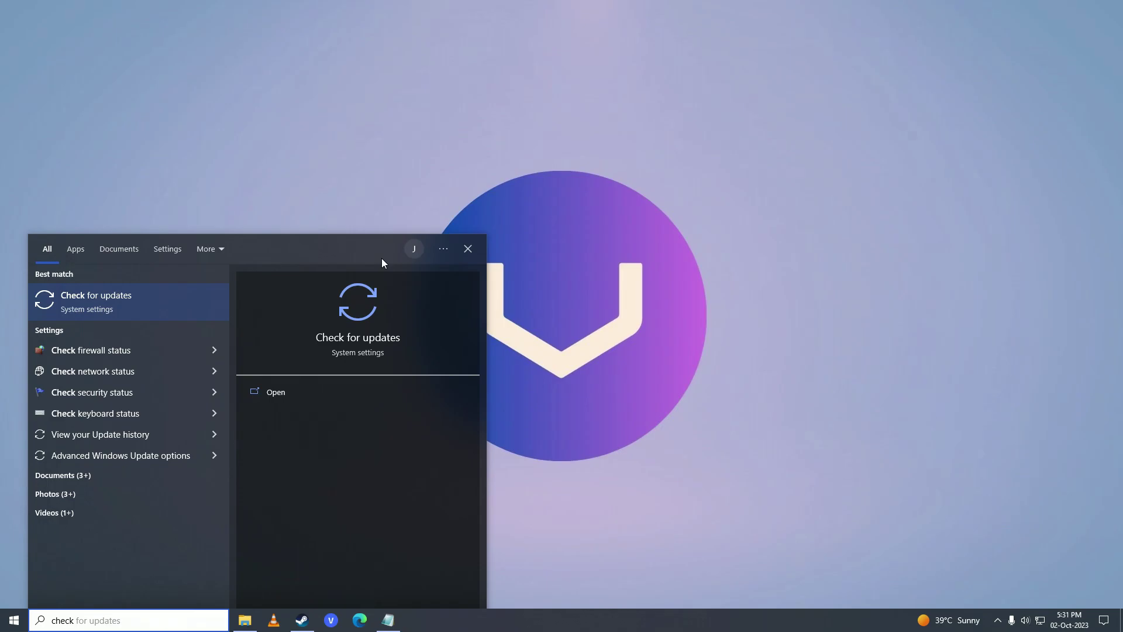
key(Return)
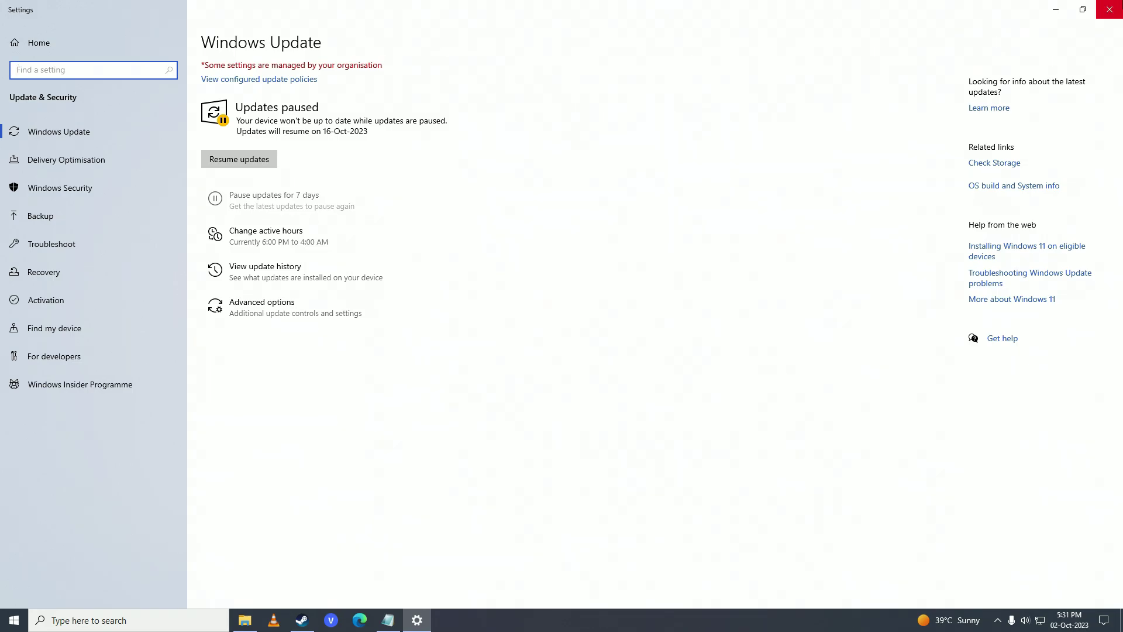
click(1110, 9)
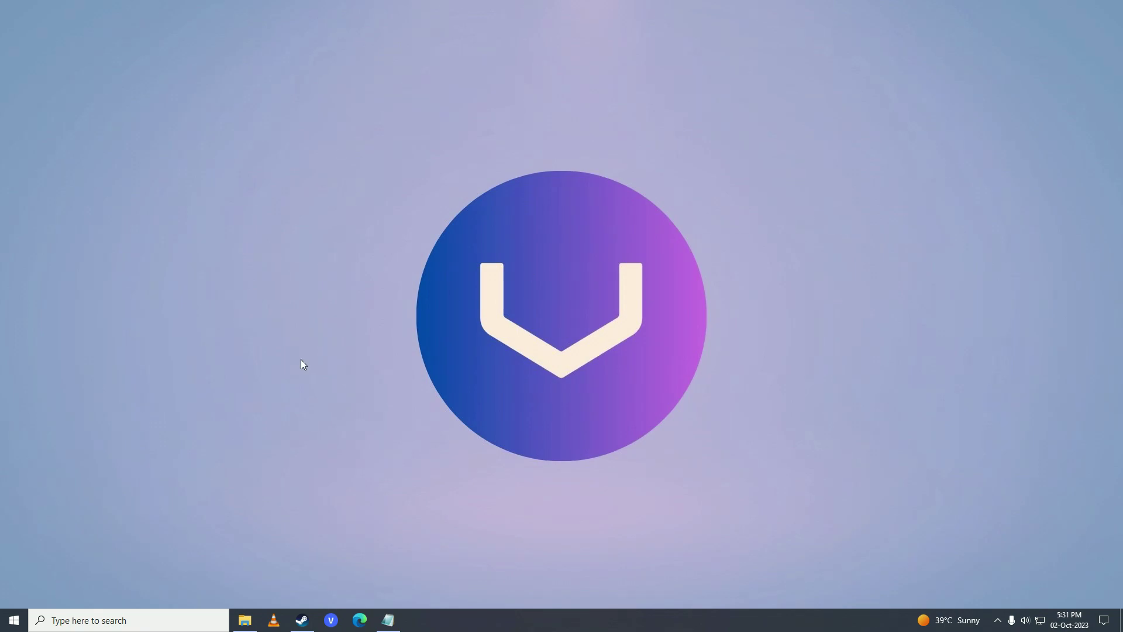
click(14, 620)
click(14, 595)
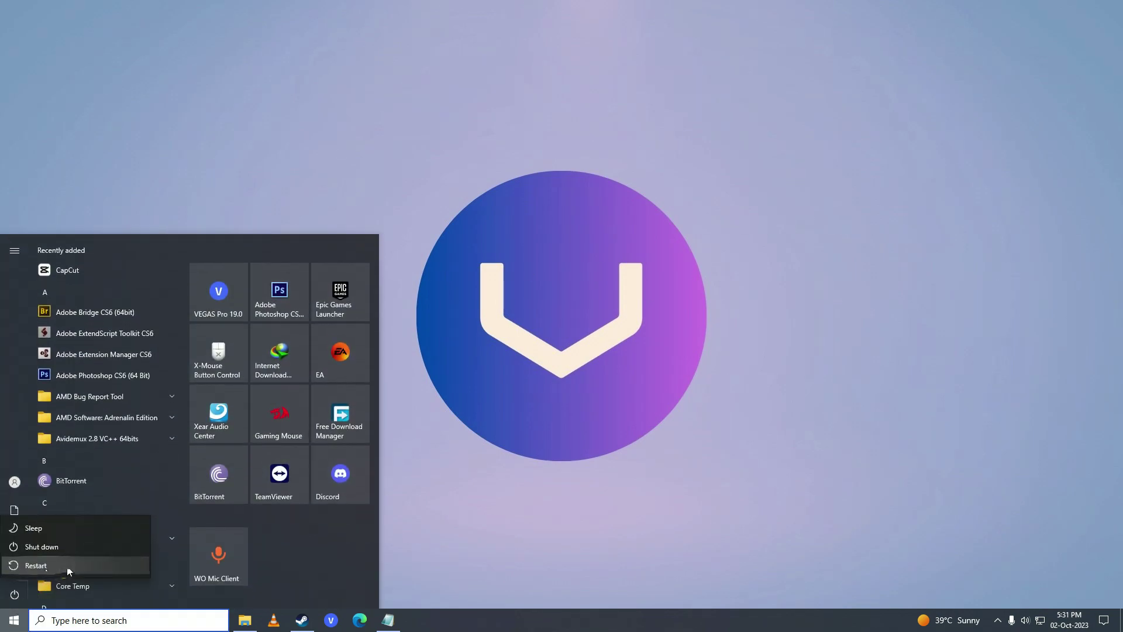